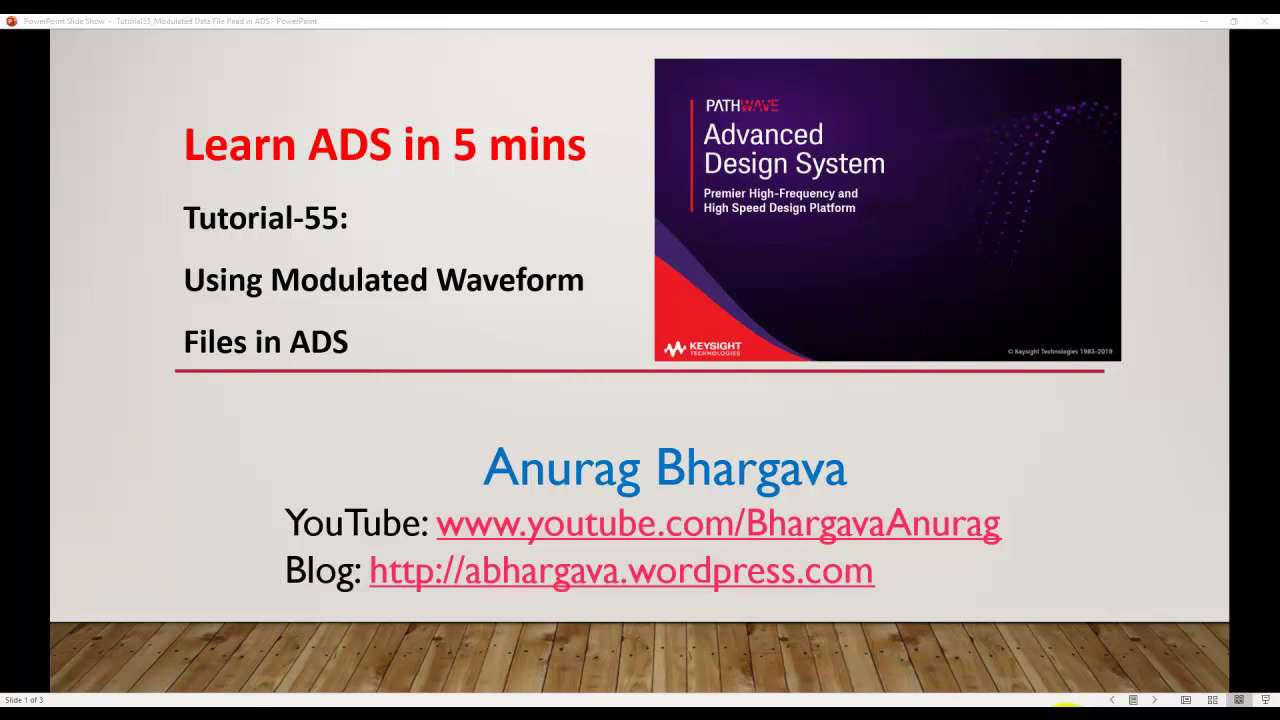
# - Advance the slide show to slide 3, then go back to the 'What will you learn' slide 2
pyautogui.click(1067, 483)
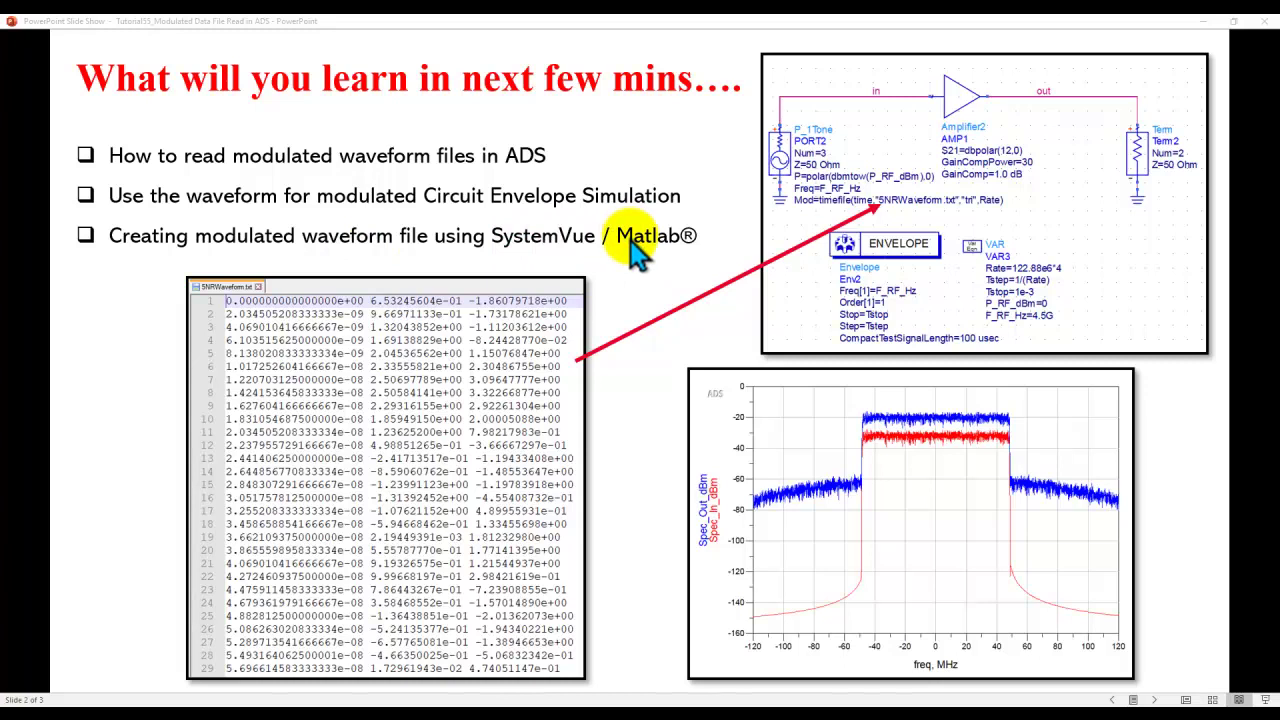
pyautogui.click(640, 255)
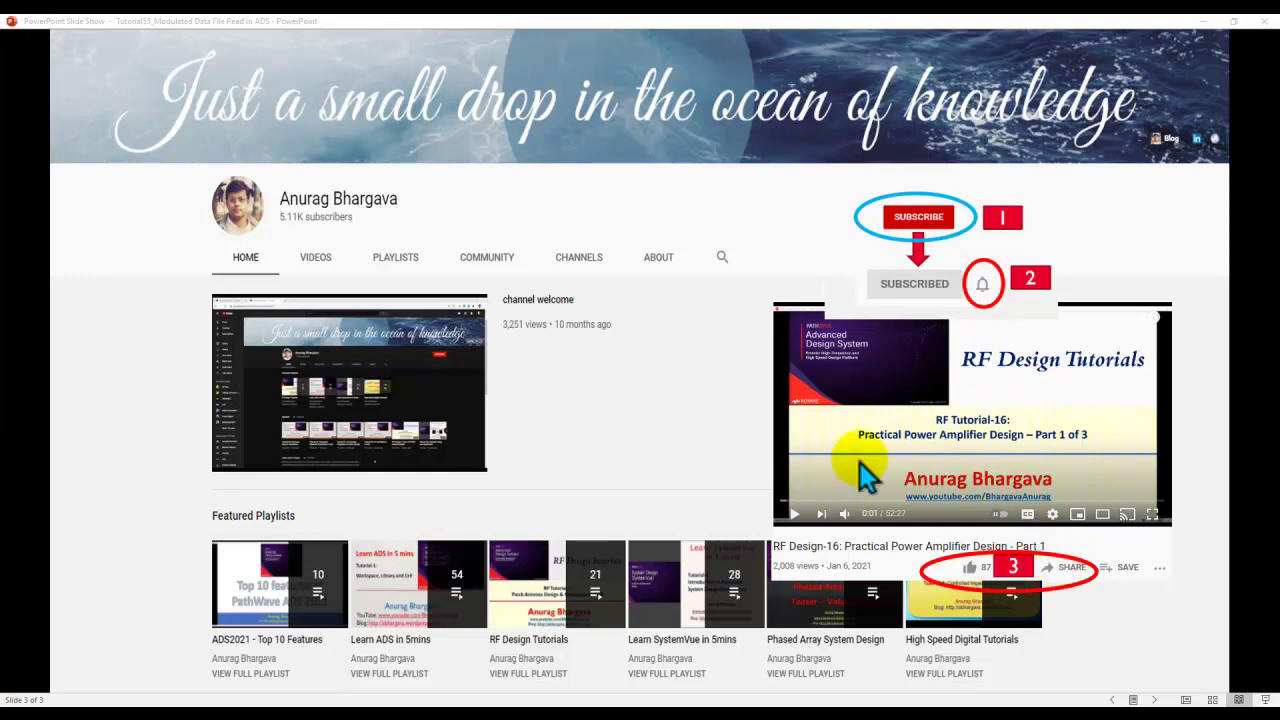
pyautogui.press('Left')
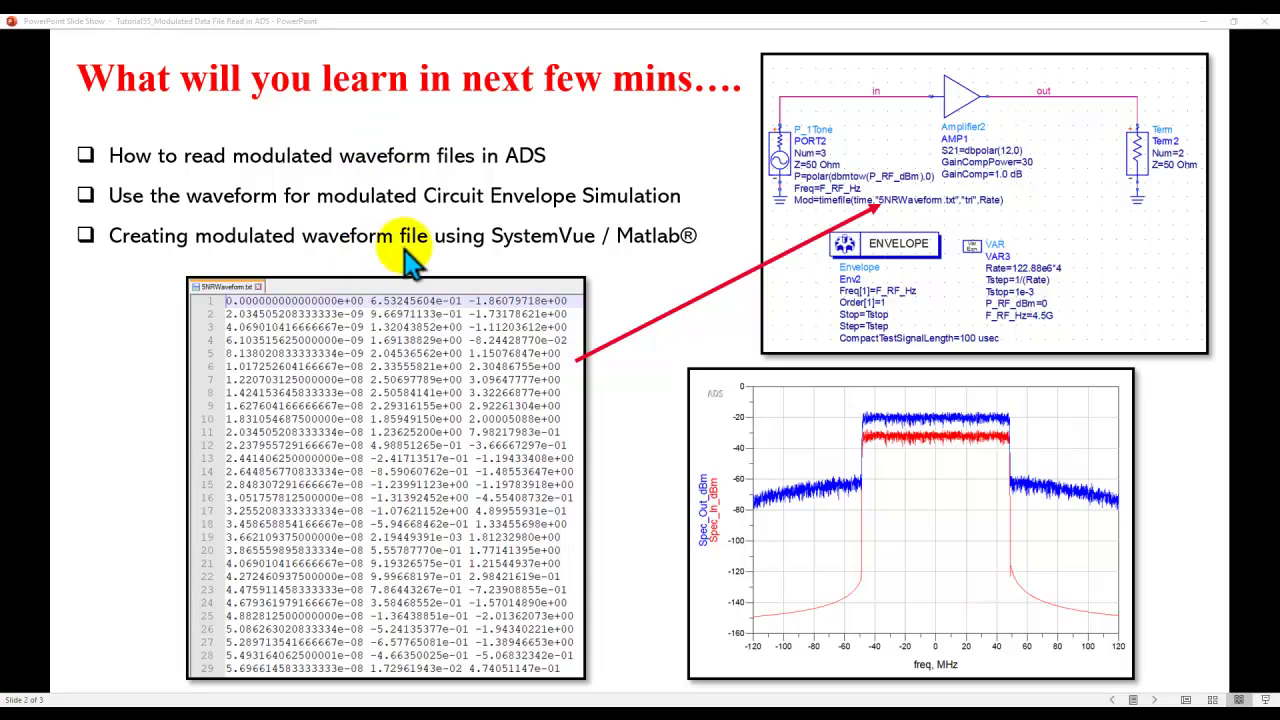
# - Open the cell_1 amplifier schematic from the ADS main window and zoom in on it
pyautogui.click(860, 706)
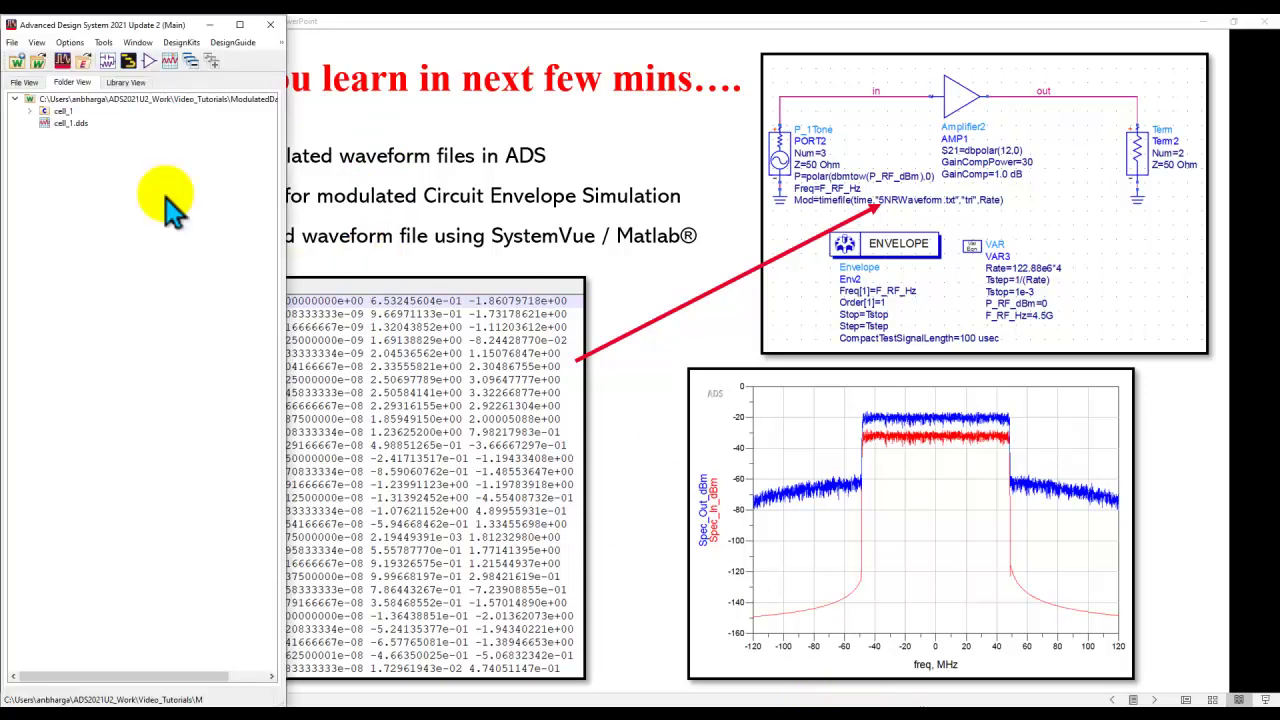
pyautogui.doubleClick(50, 133)
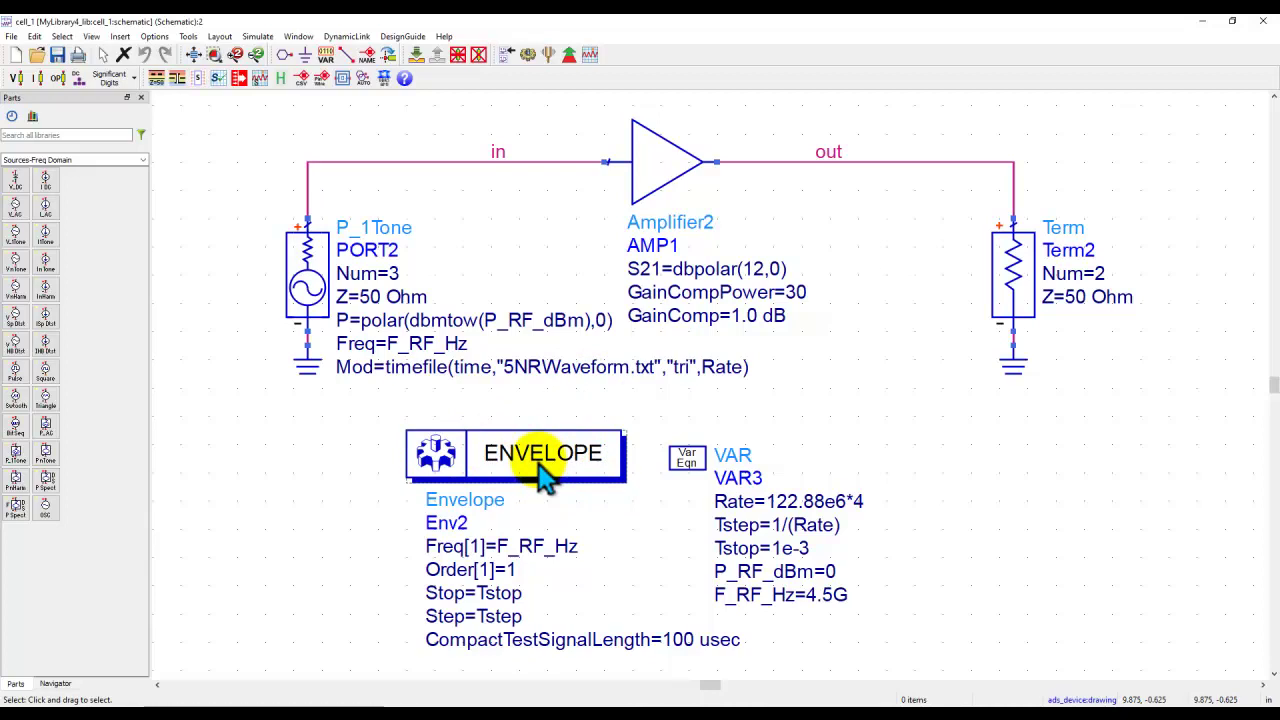
pyautogui.scroll(2, 543, 343)
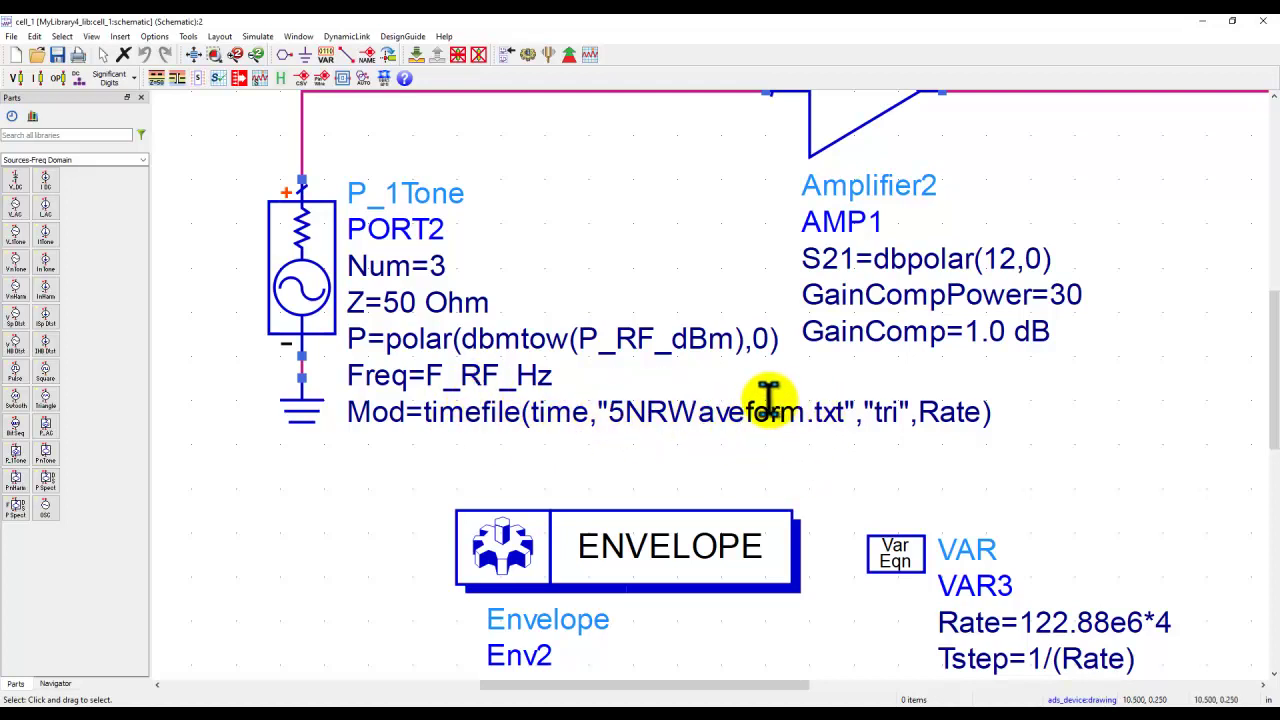
# - Open the PORT2 P_1Tone parameters and its Help page, enlarged and scrolled to Parameters
pyautogui.doubleClick(318, 248)
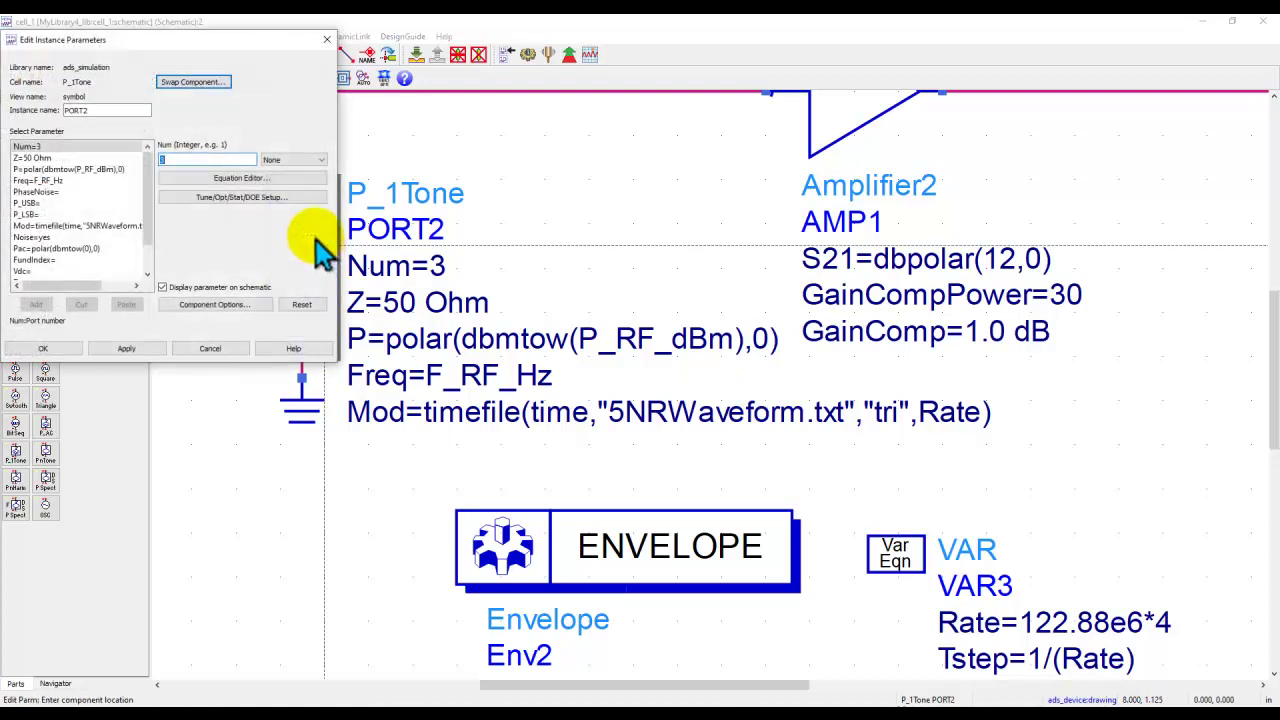
pyautogui.click(290, 346)
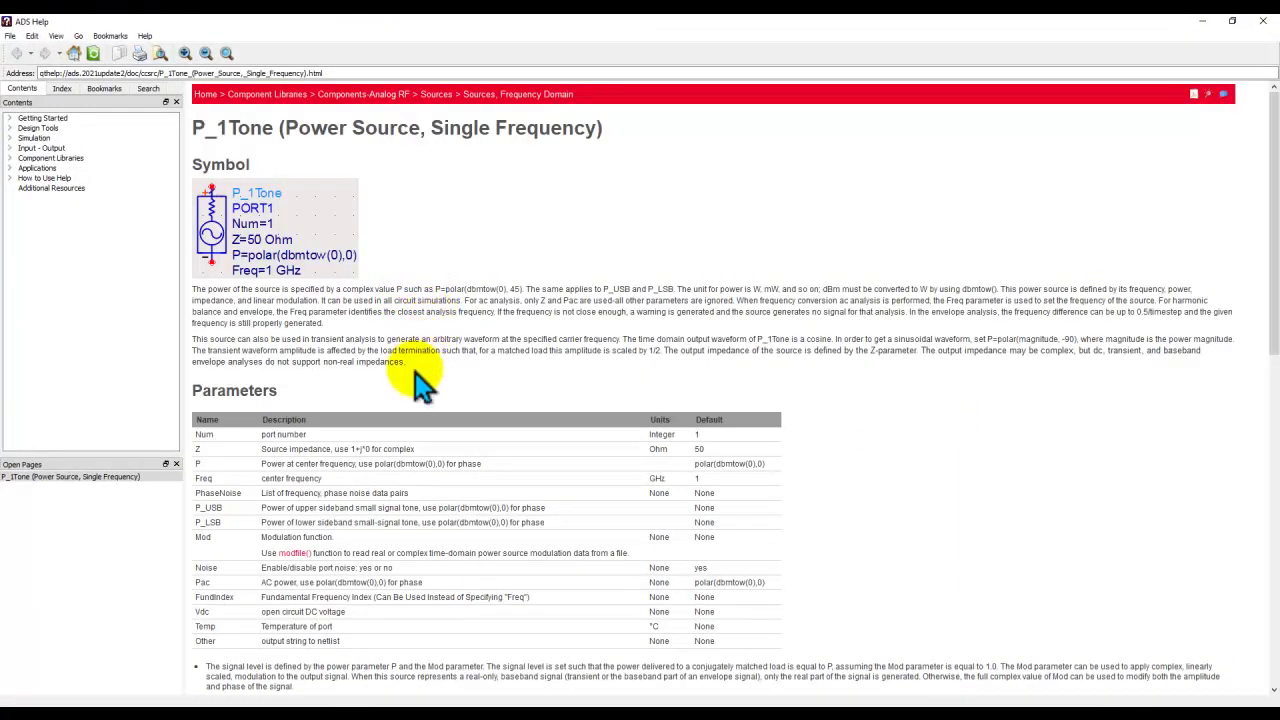
pyautogui.hotkey('ctrl', '+')
pyautogui.scroll(-4, 420, 378)
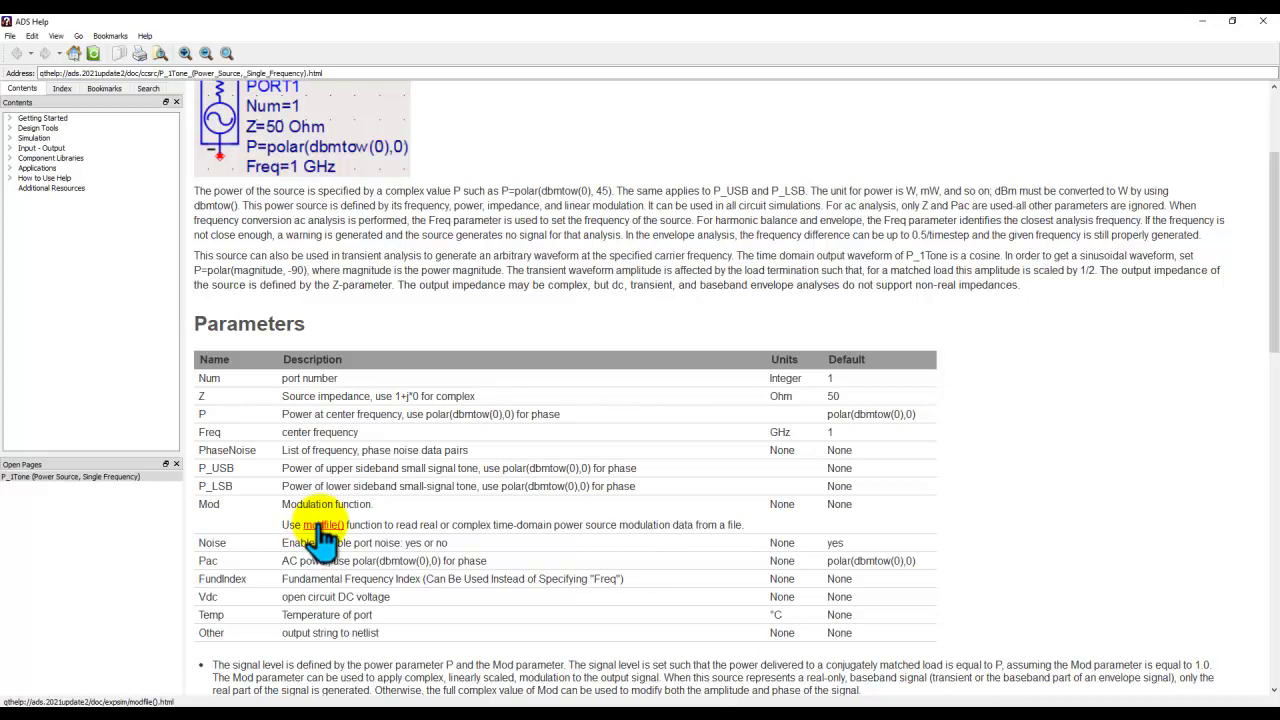
# - Open the modfile() Help page and highlight the time argument in its syntax
pyautogui.click(323, 525)
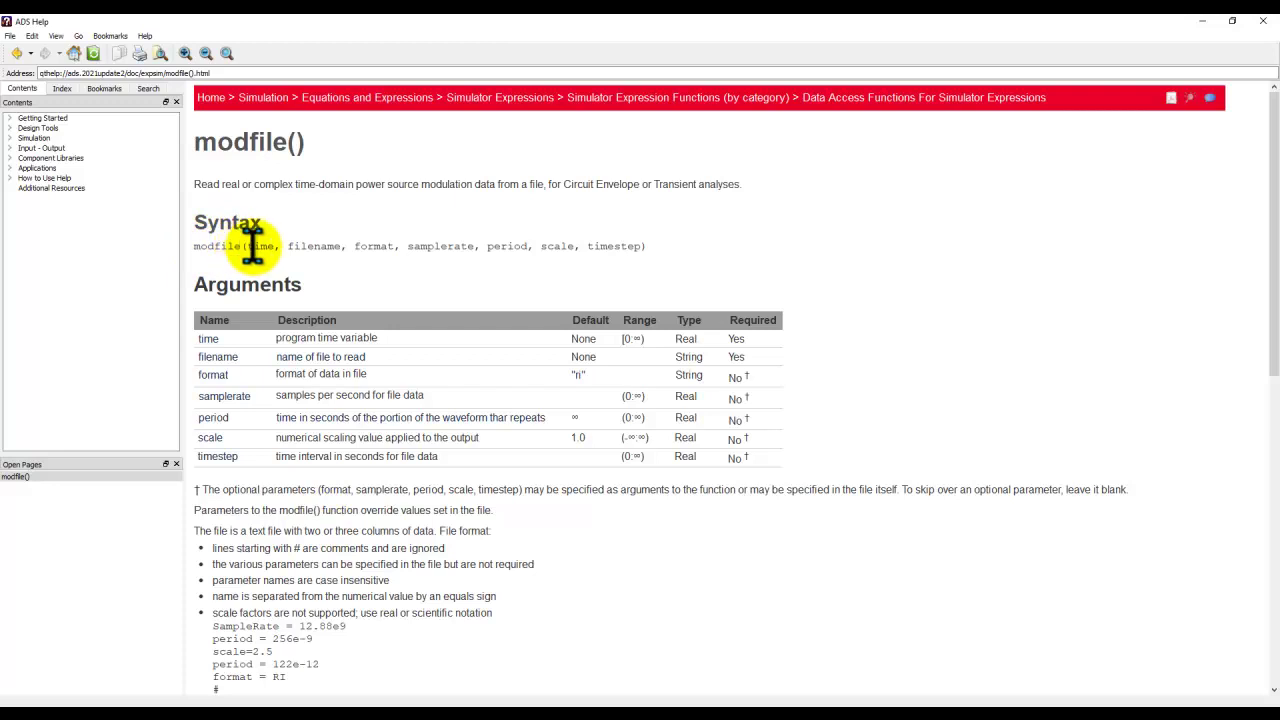
pyautogui.moveTo(248, 245); pyautogui.dragTo(386, 246)
pyautogui.click(370, 246)
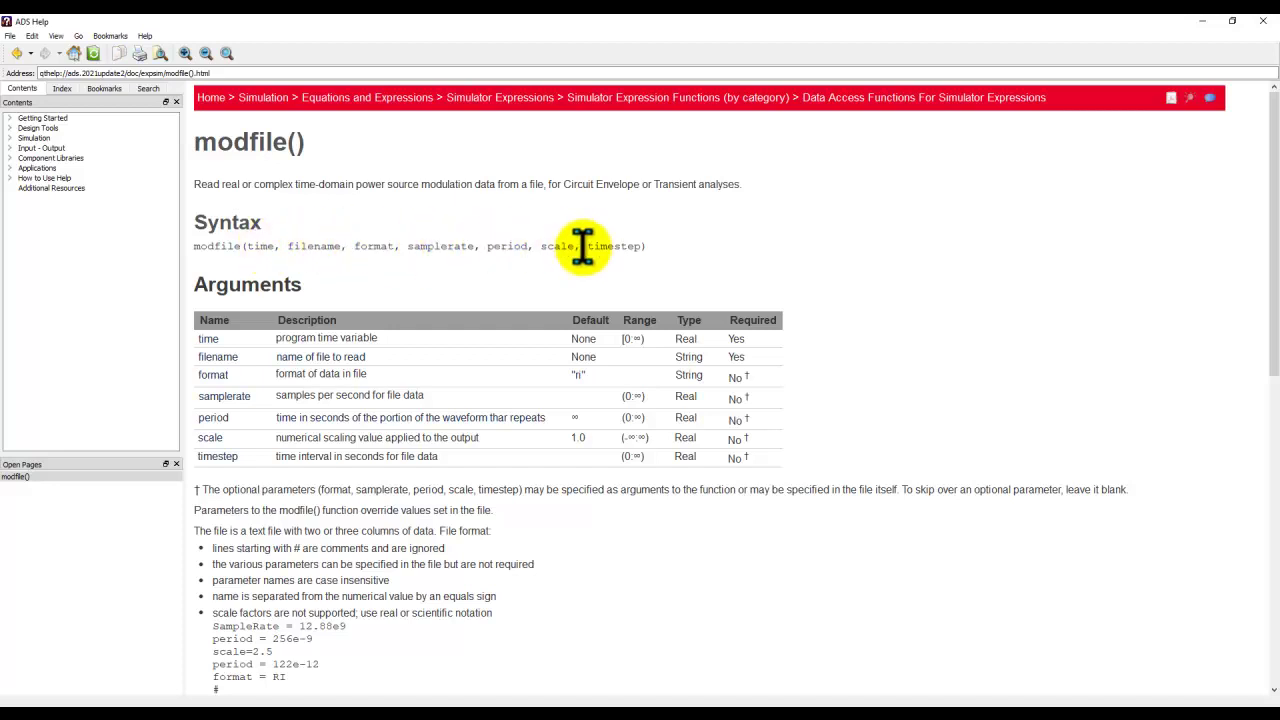
# - Scroll to the format codes and highlight 'tri - time, real and imaginary'
pyautogui.scroll(-6, 514, 286)
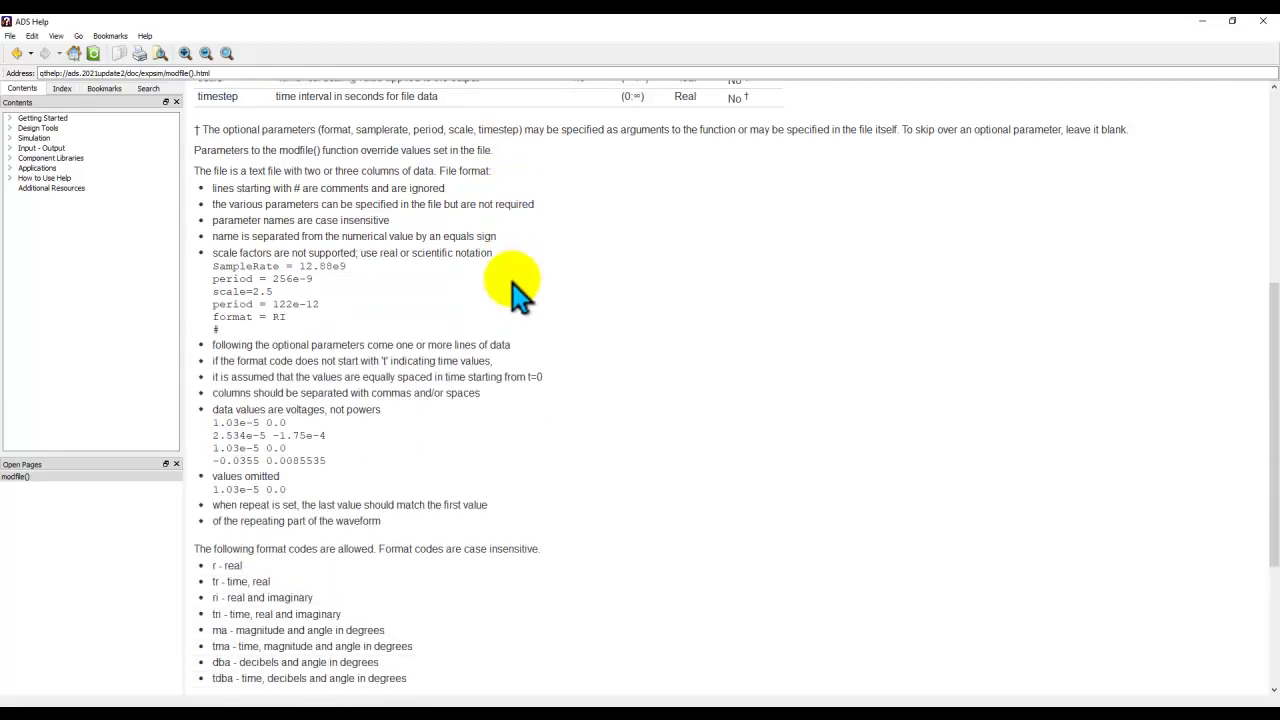
pyautogui.scroll(-3, 512, 283)
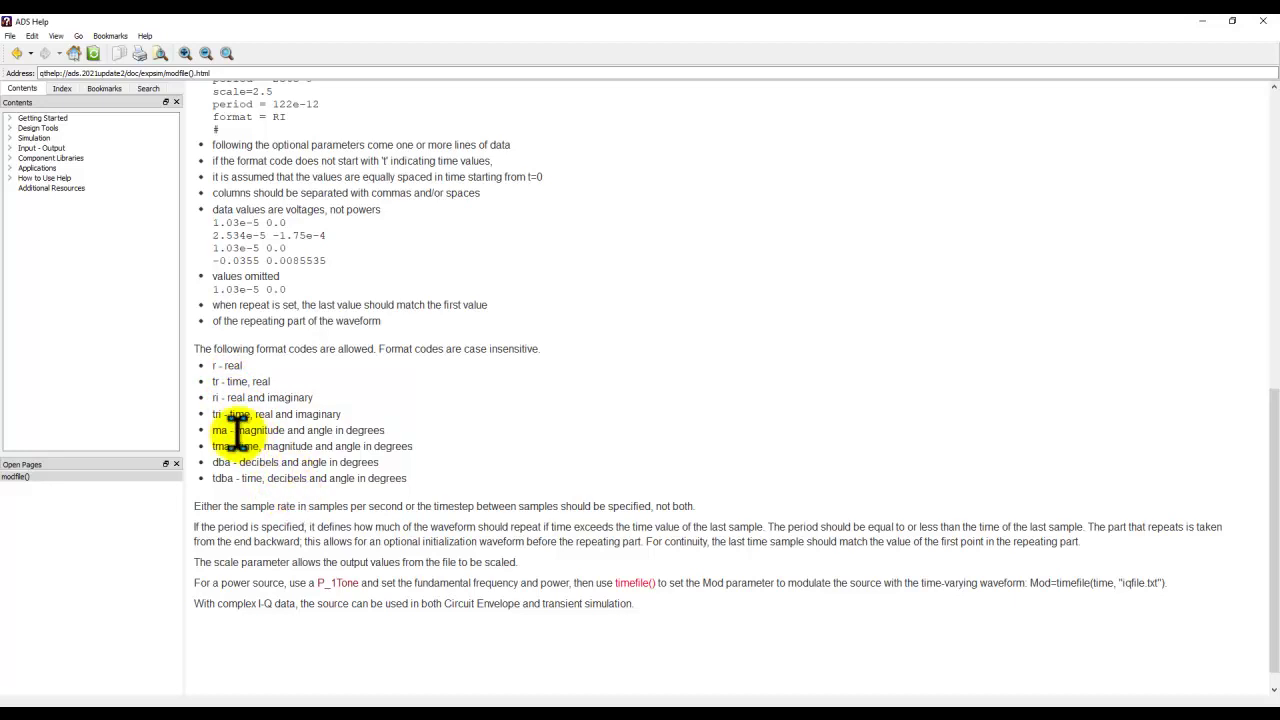
pyautogui.moveTo(212, 414); pyautogui.dragTo(346, 418)
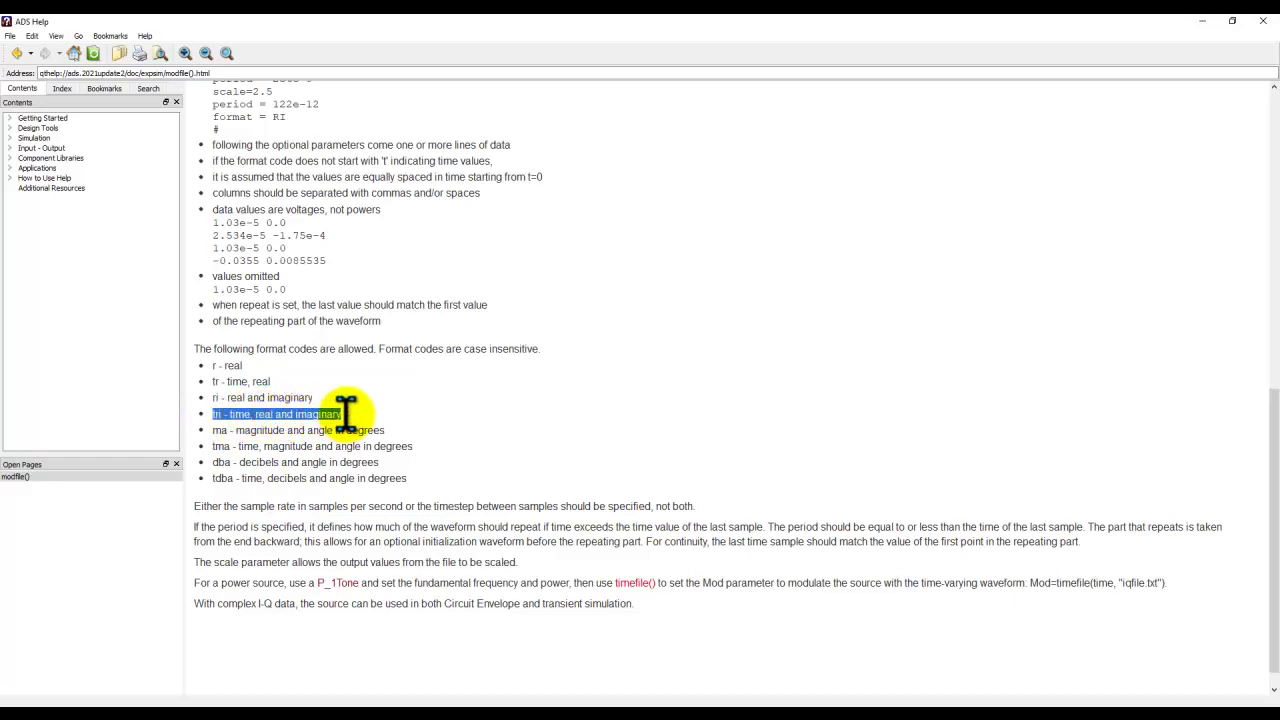
pyautogui.click(248, 413)
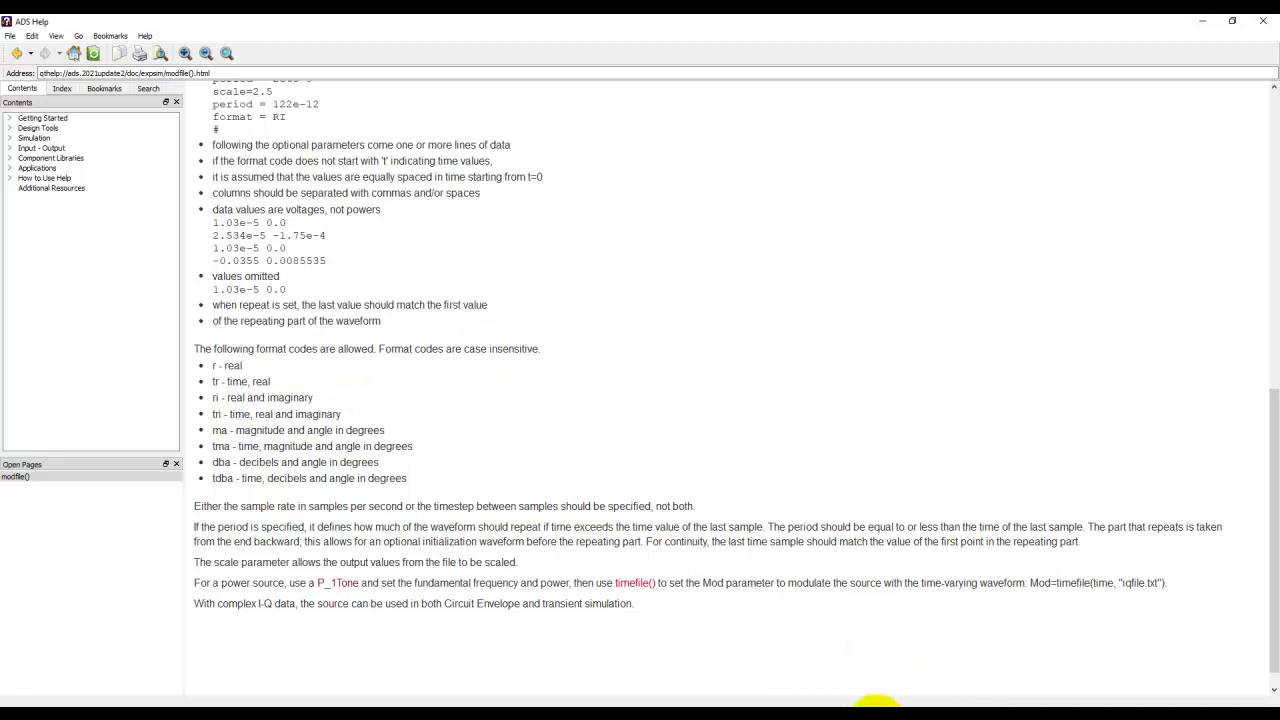
# - Back in the schematic, cancel the PORT2 parameters, fit the view, and run the Envelope simulation
pyautogui.moveTo(873, 705)
pyautogui.click(880, 670)
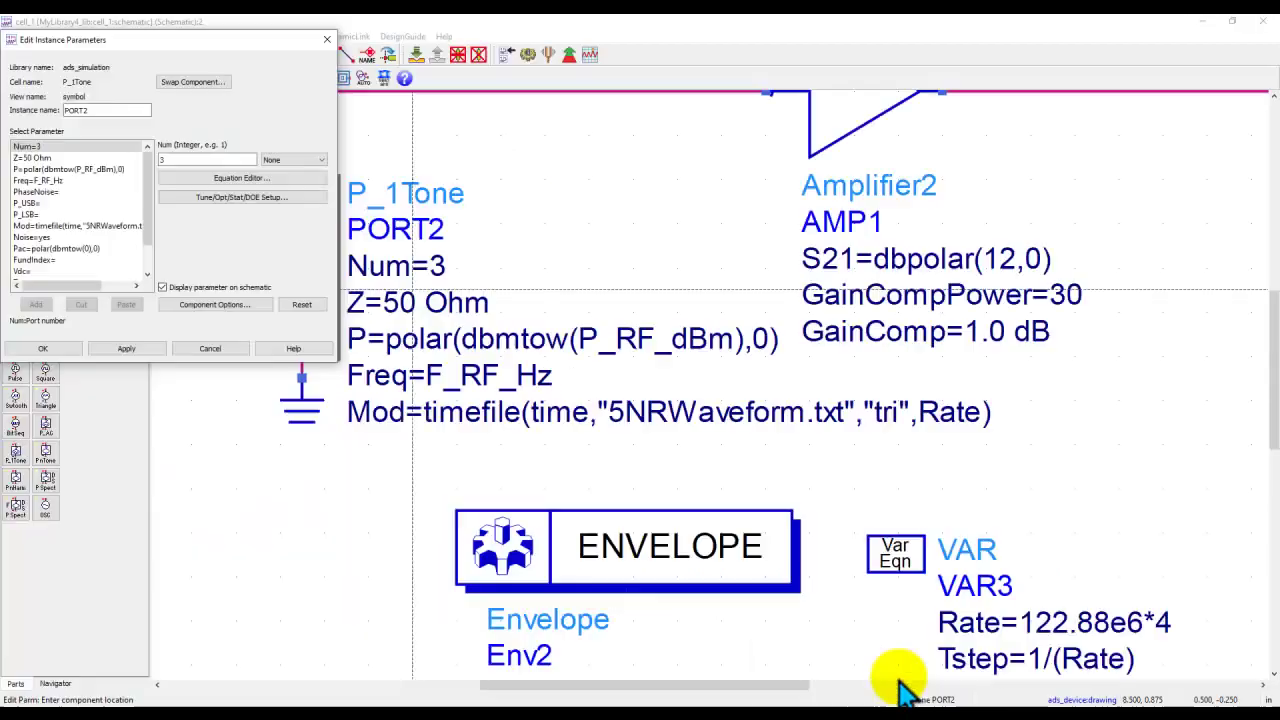
pyautogui.click(214, 348)
pyautogui.click(195, 54)
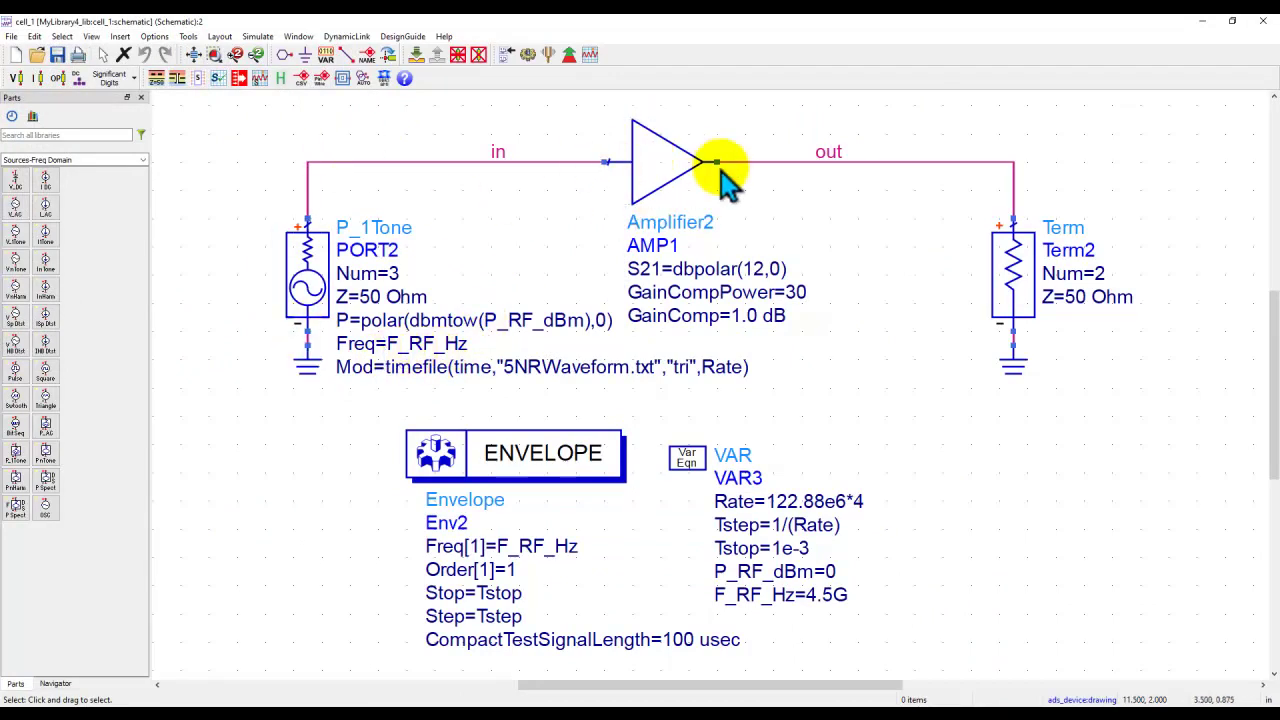
pyautogui.click(528, 55)
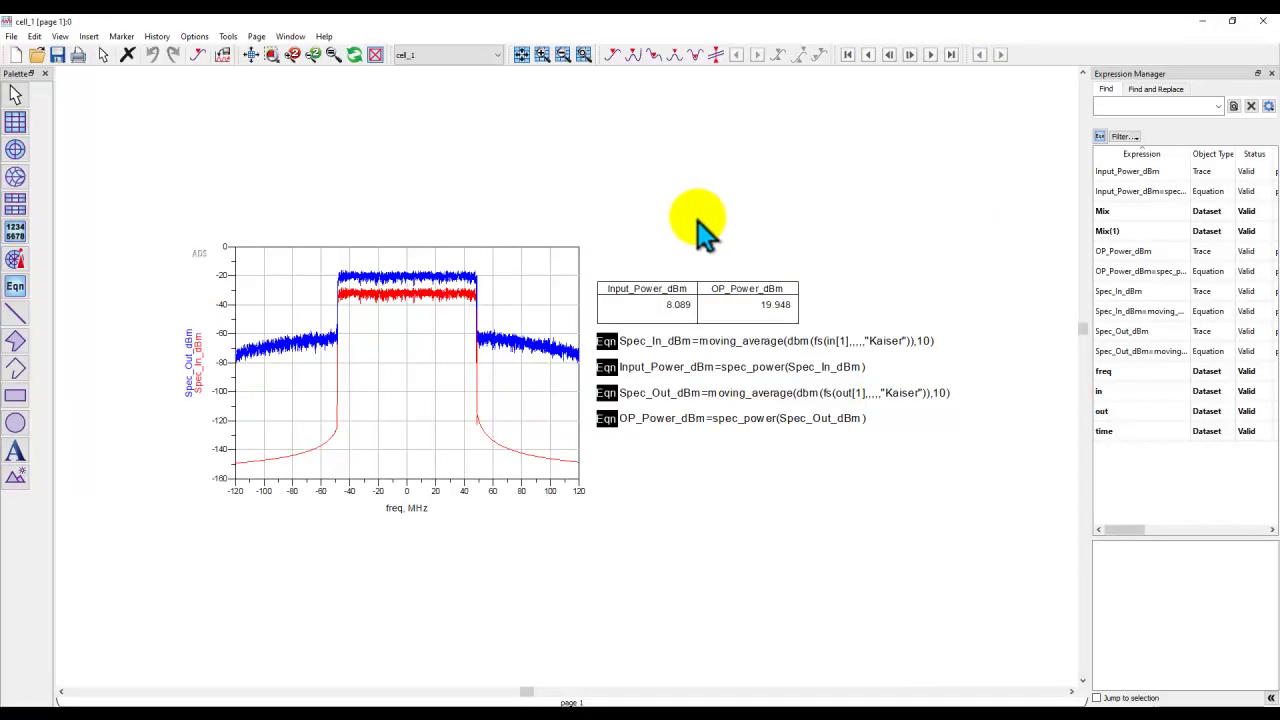
# - Zoom into the input/output spectra plot, then switch back to the cell_1 schematic
pyautogui.scroll(2, 445, 395)
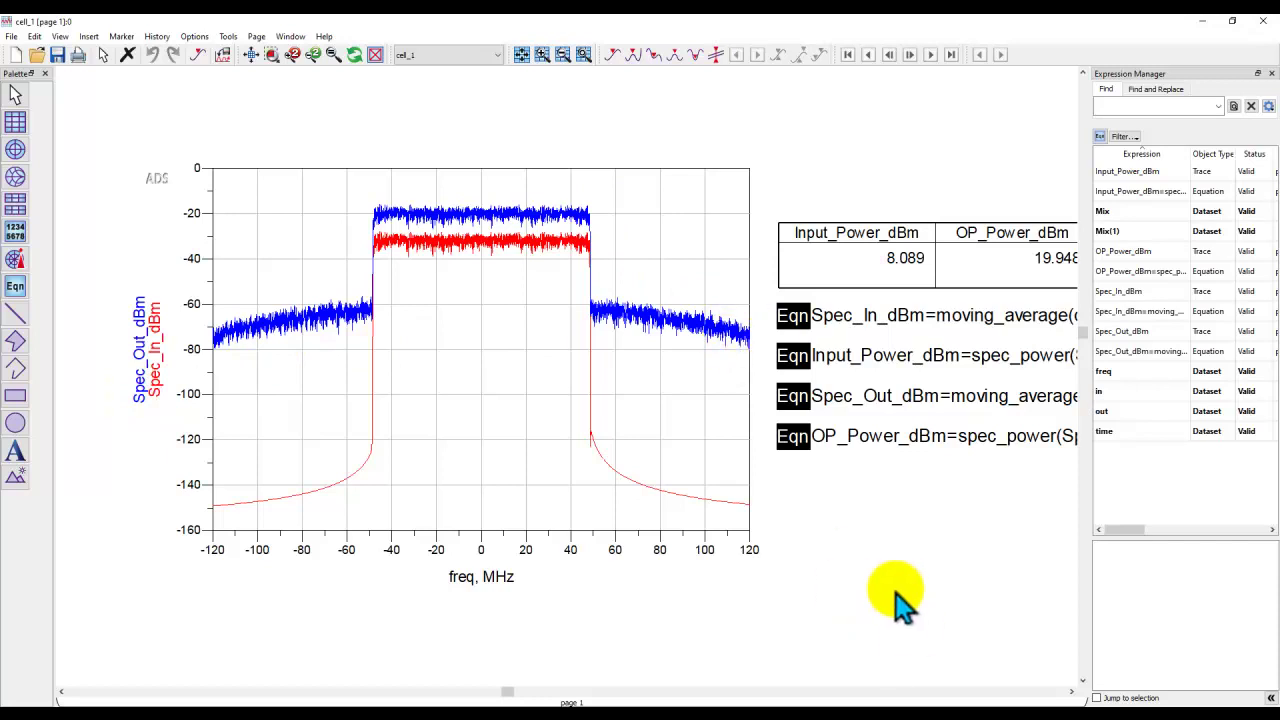
pyautogui.moveTo(868, 712)
pyautogui.click(875, 675)
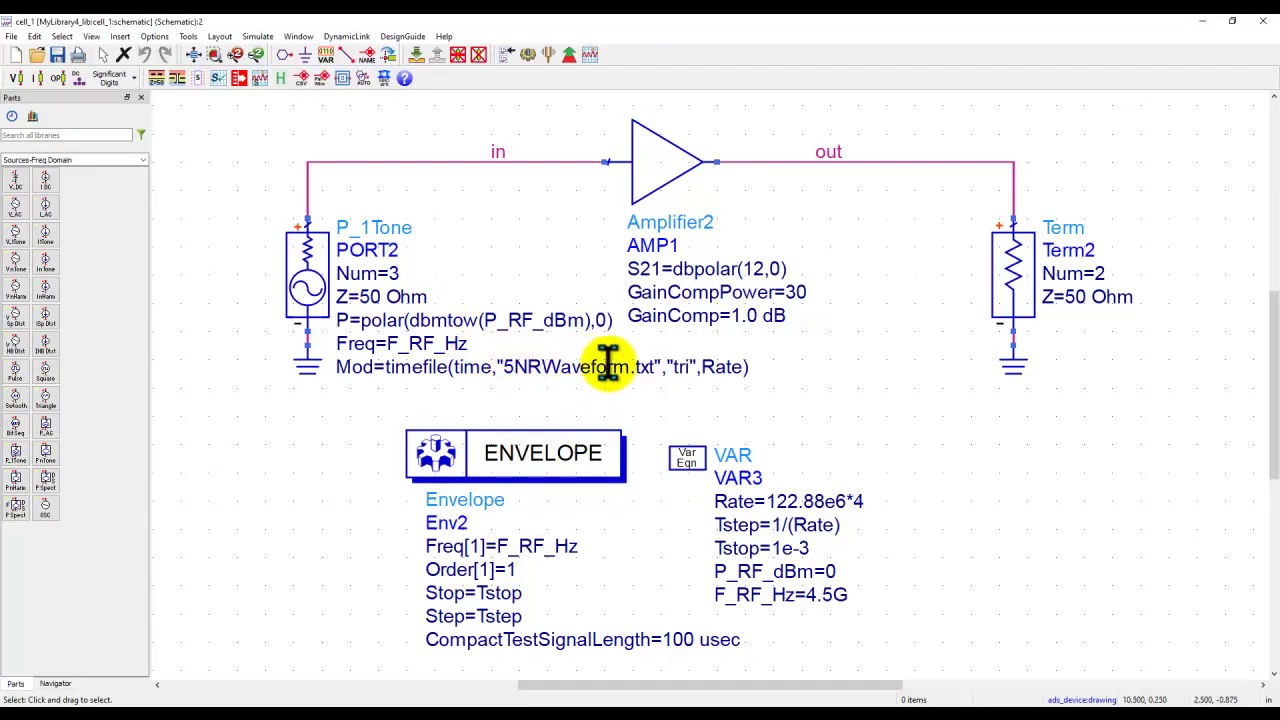
# - Explore the workspace folder in File Explorer and right-click the 5NRWaveform text file
pyautogui.moveTo(860, 700)
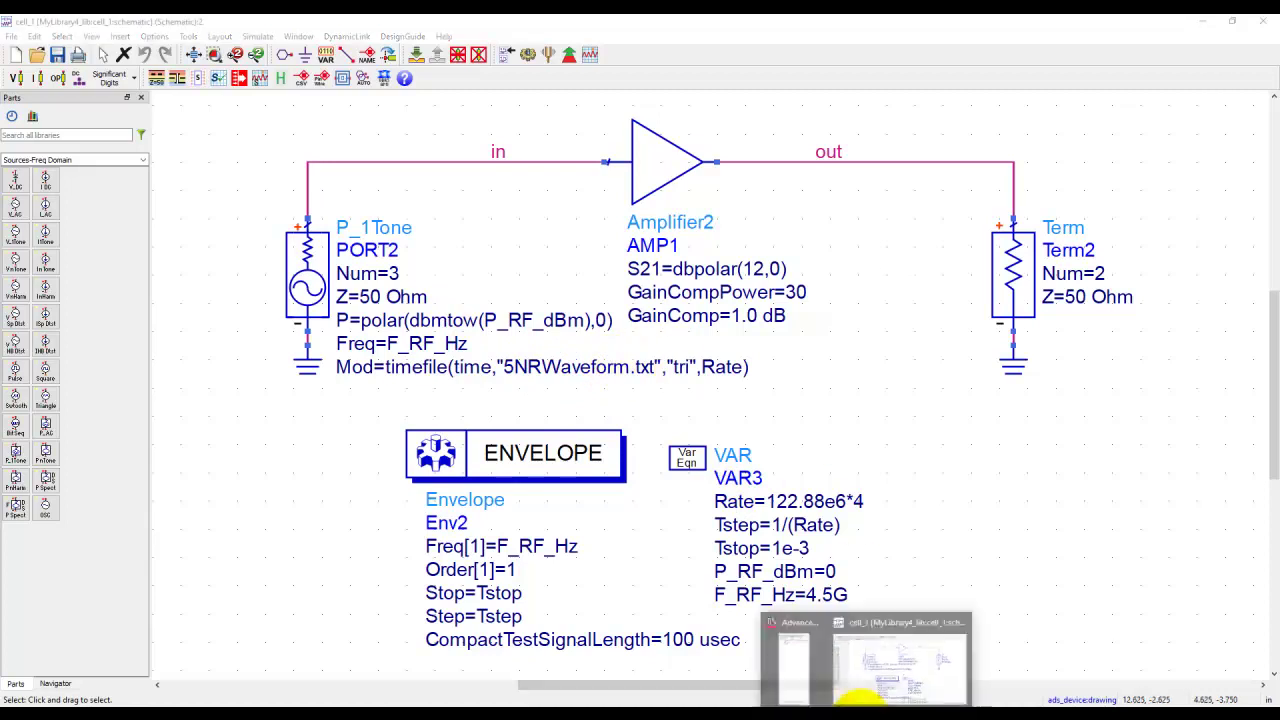
pyautogui.click(815, 684)
pyautogui.rightClick(137, 112)
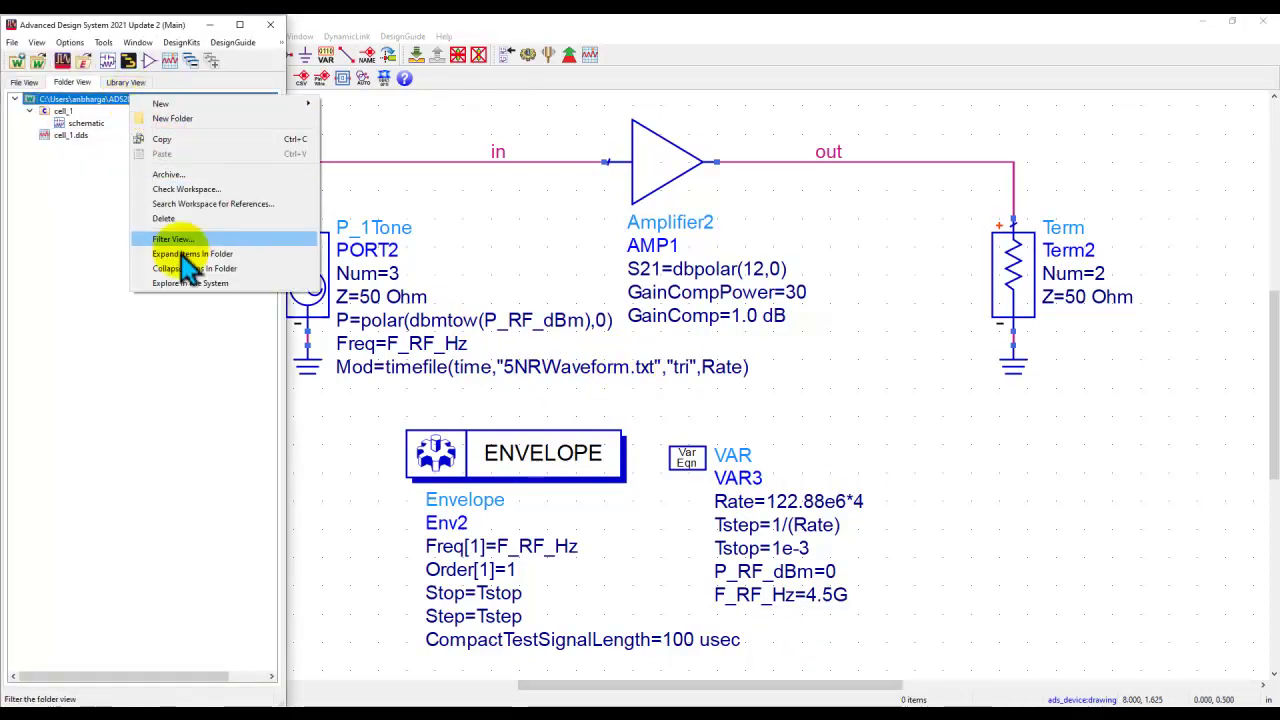
pyautogui.click(165, 294)
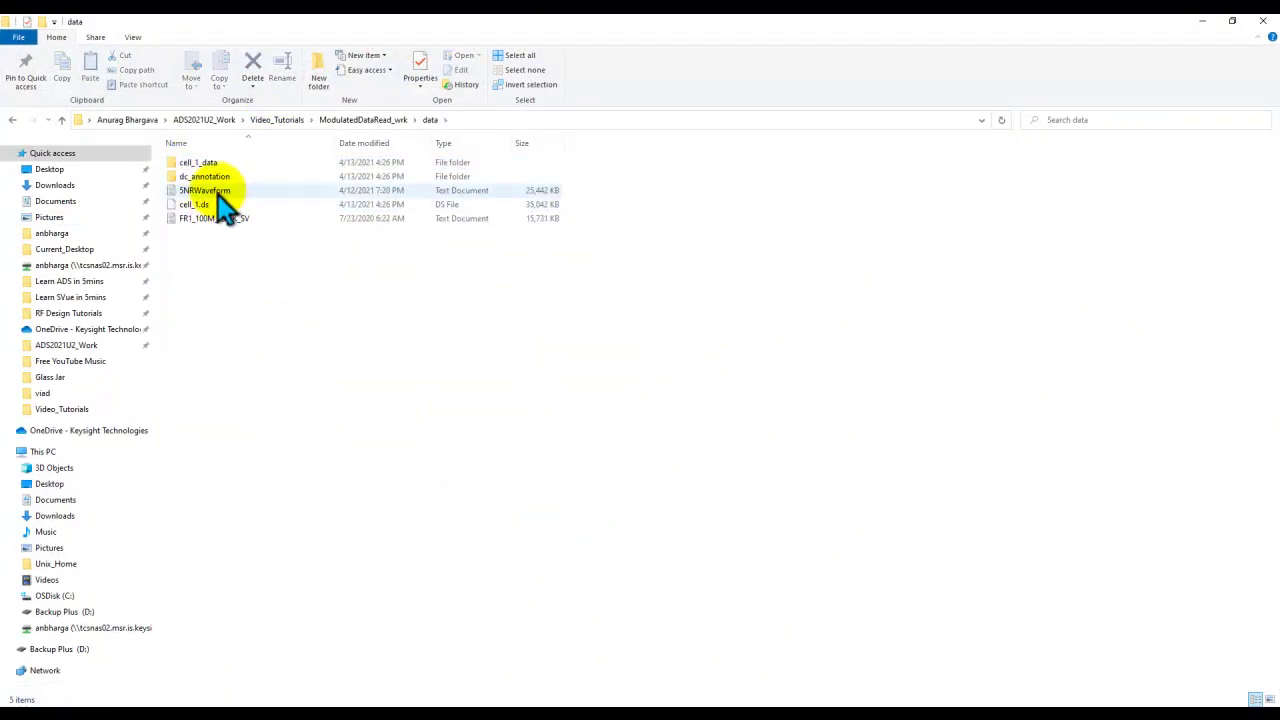
pyautogui.click(220, 192)
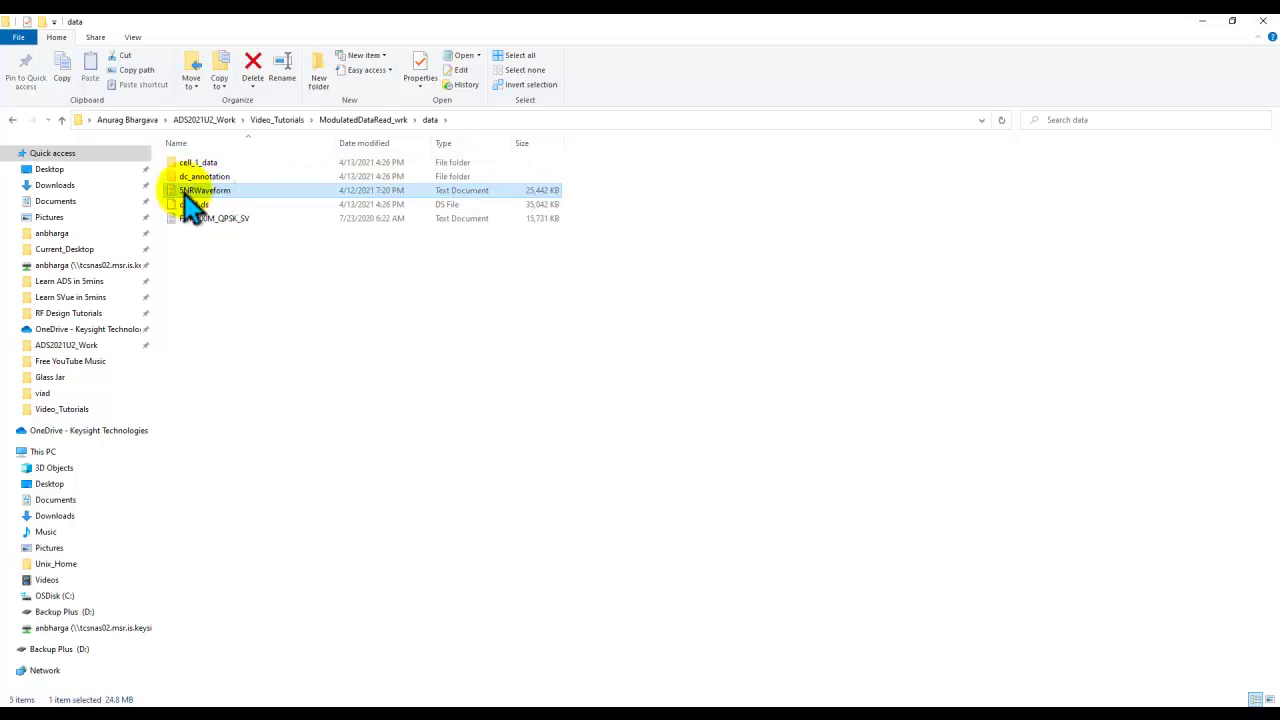
pyautogui.rightClick(215, 193)
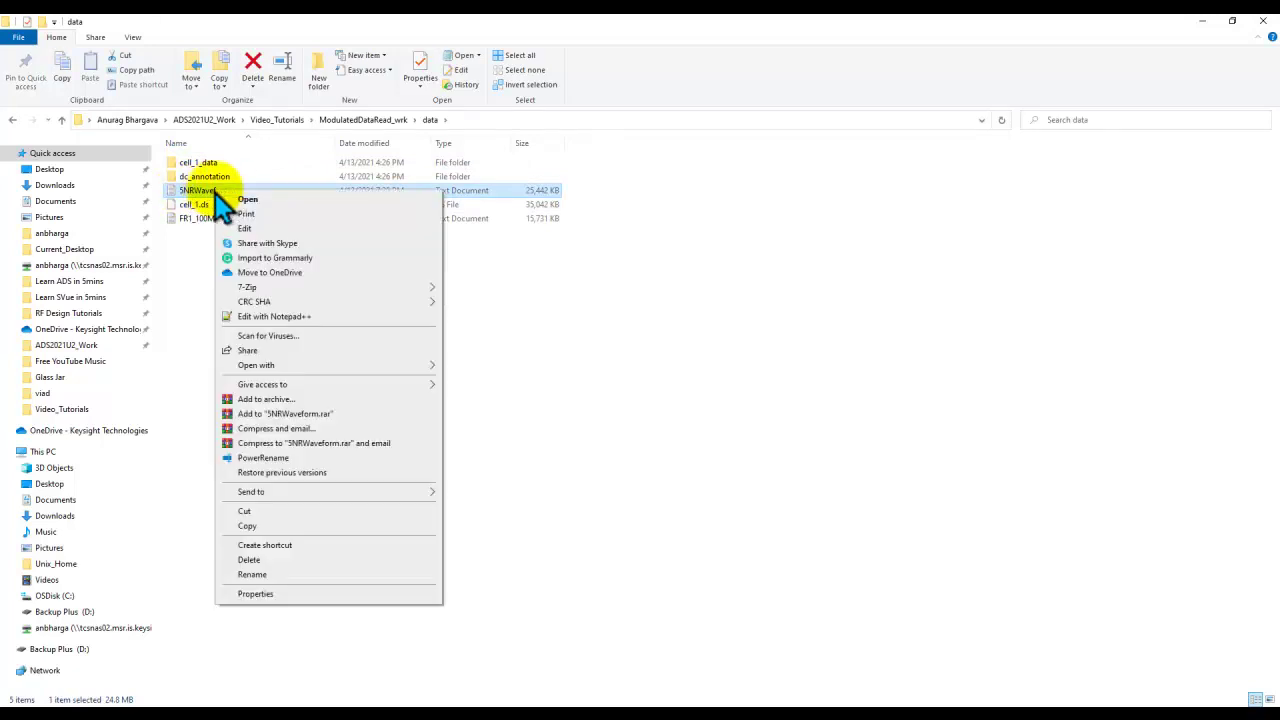
# - View 5NRWaveform.txt in Notepad++, checking its time, I and Q values, then switch to SystemVue
pyautogui.click(266, 317)
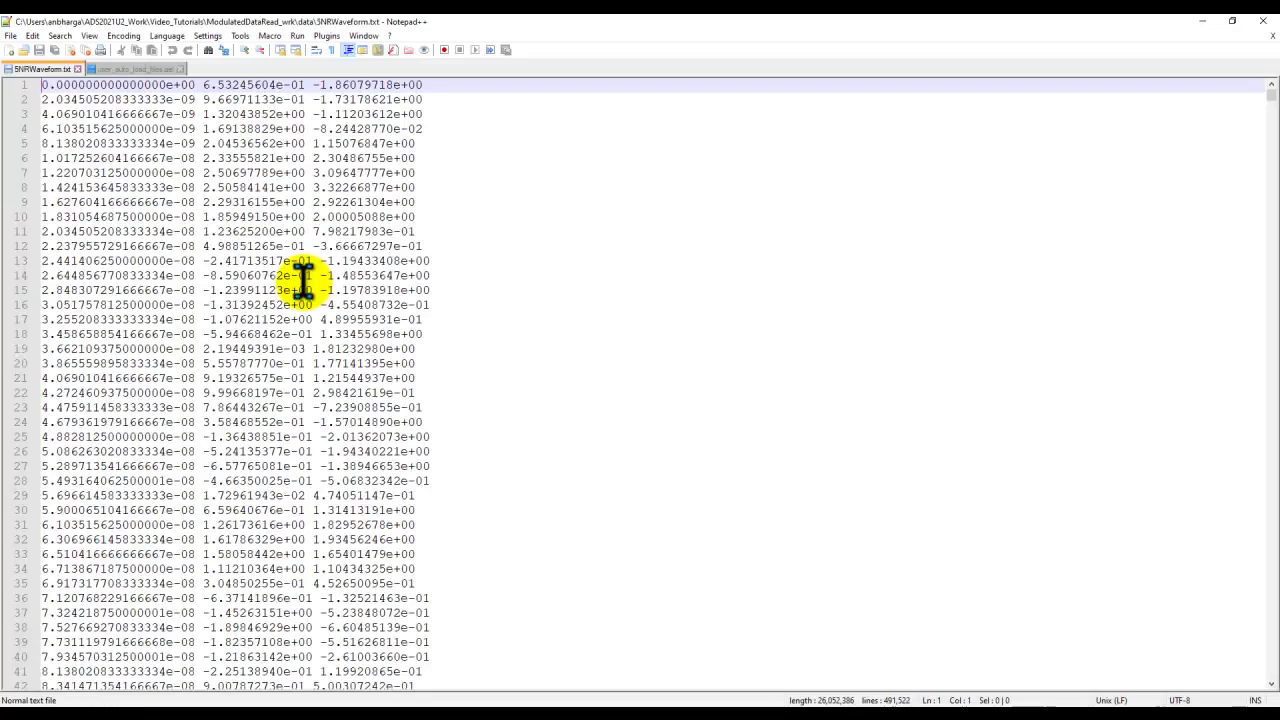
pyautogui.click(118, 100)
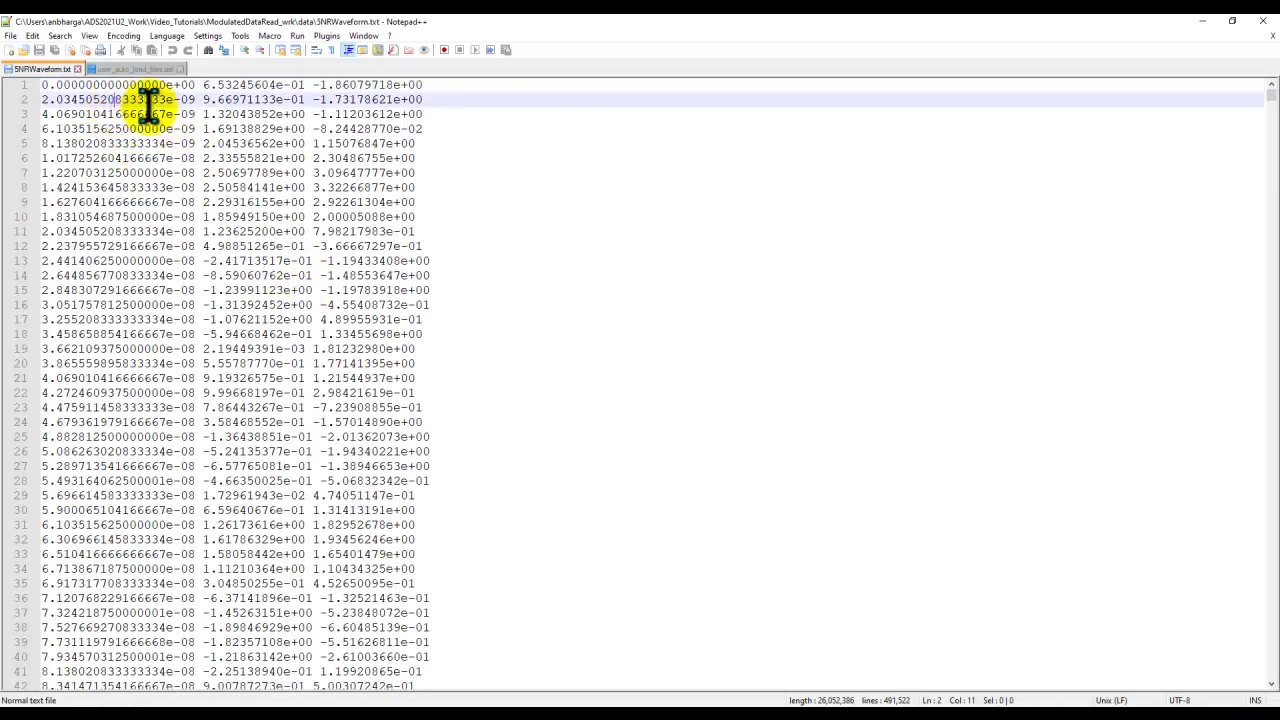
pyautogui.click(230, 128)
pyautogui.click(357, 128)
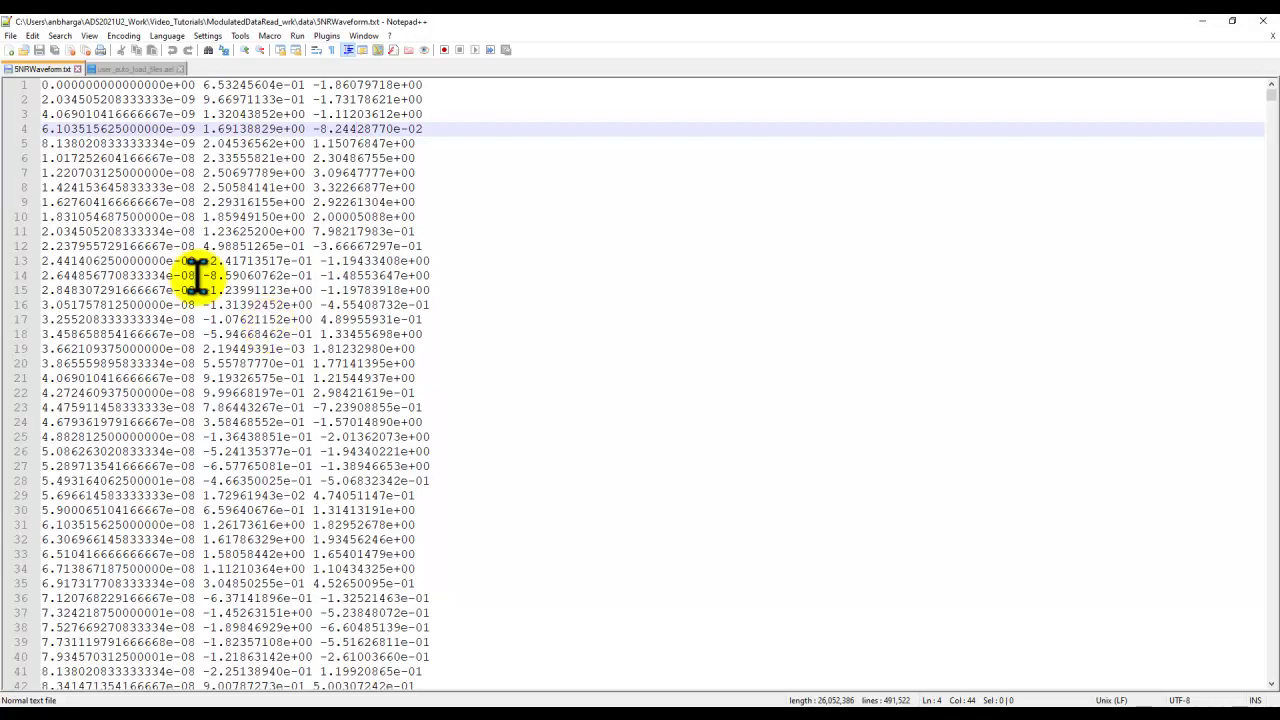
pyautogui.hotkey('alt', 'Tab')
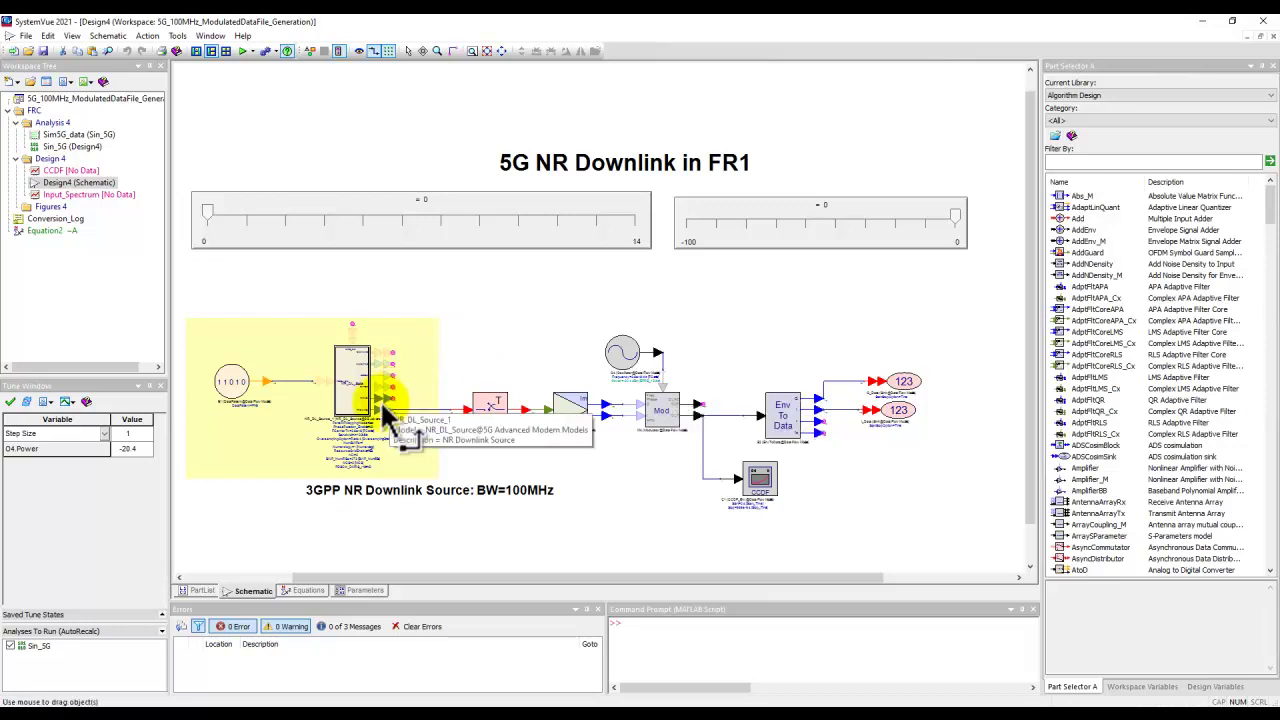
pyautogui.scroll(2, 366, 400)
pyautogui.scroll(2, 606, 386)
pyautogui.scroll(1, 598, 318)
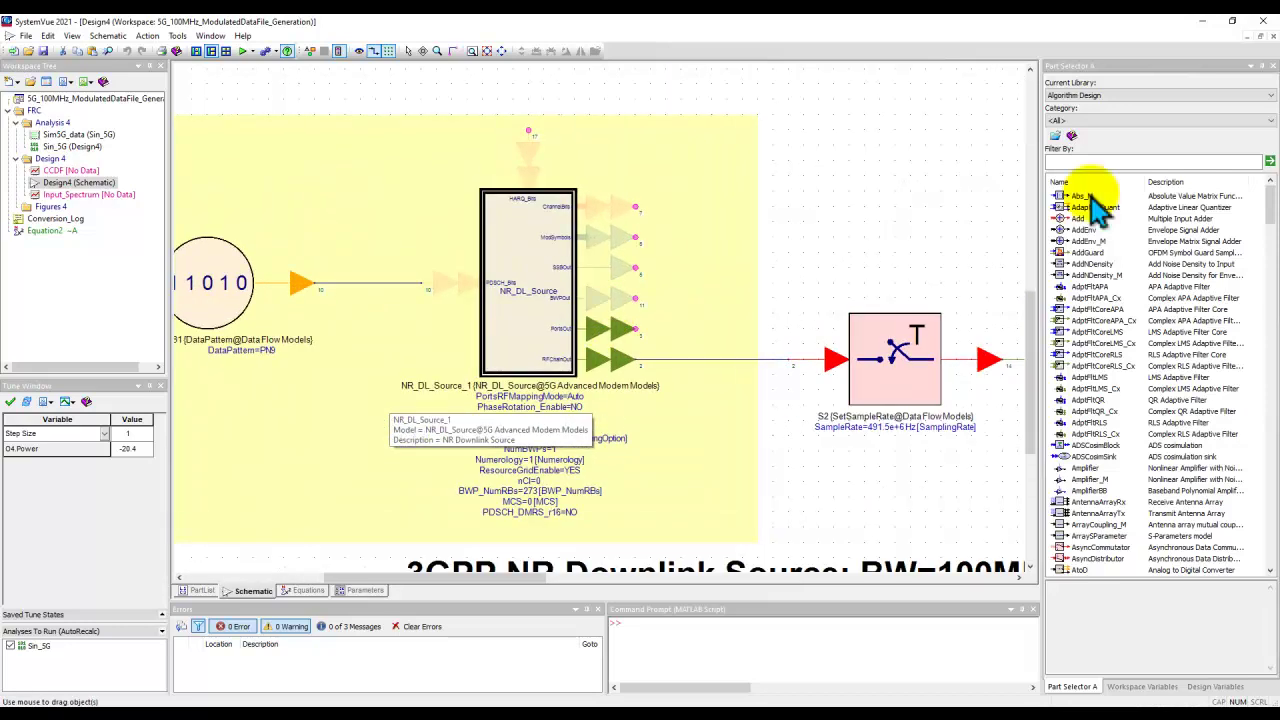
pyautogui.click(1120, 95)
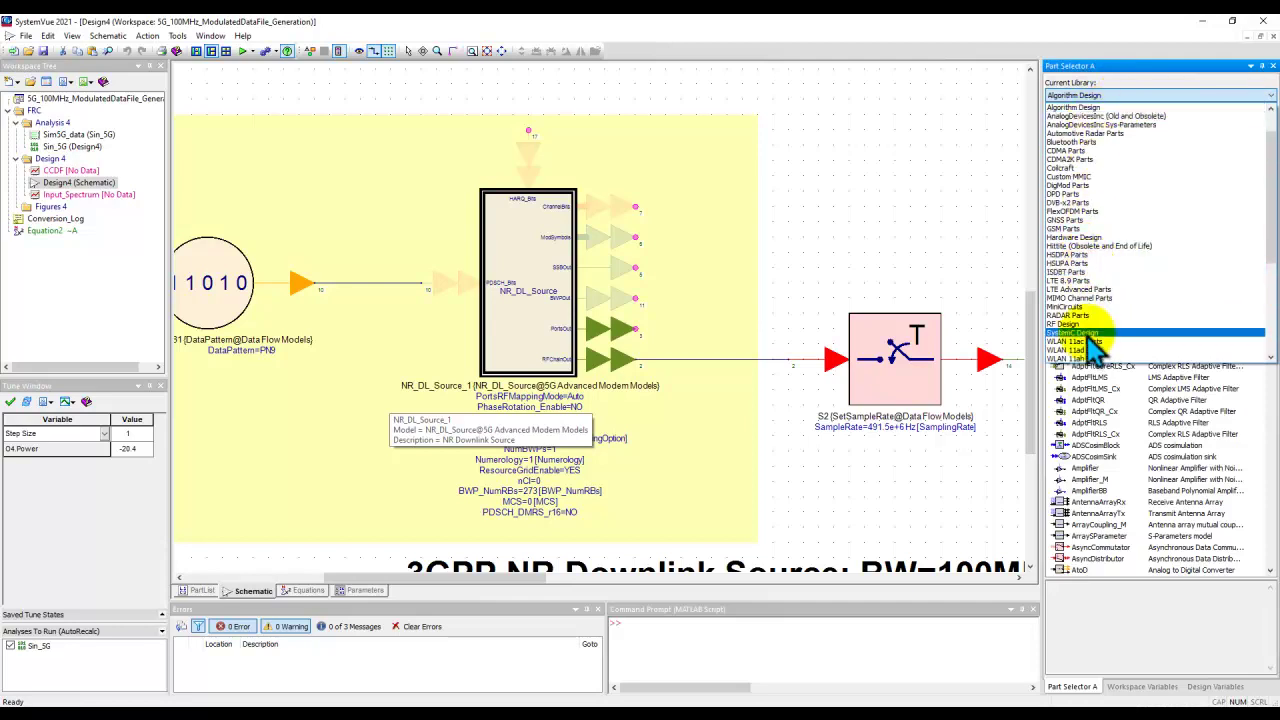
pyautogui.click(805, 235)
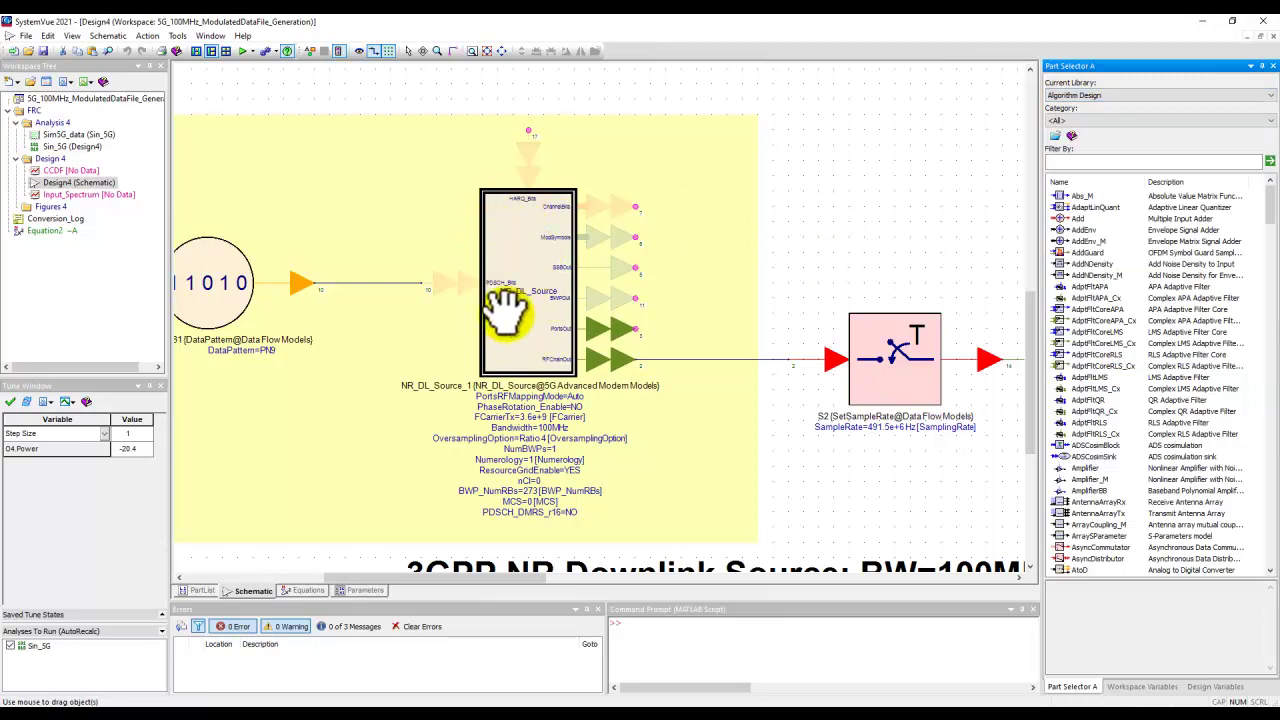
pyautogui.doubleClick(522, 274)
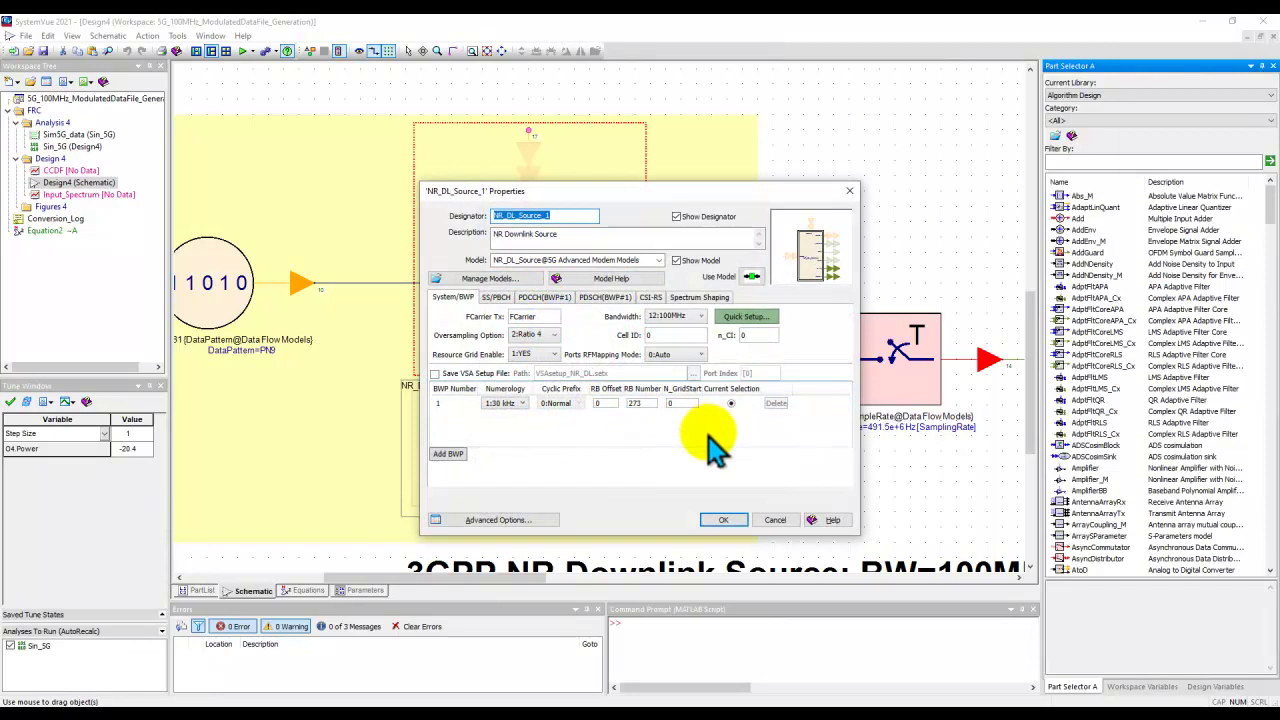
pyautogui.click(770, 520)
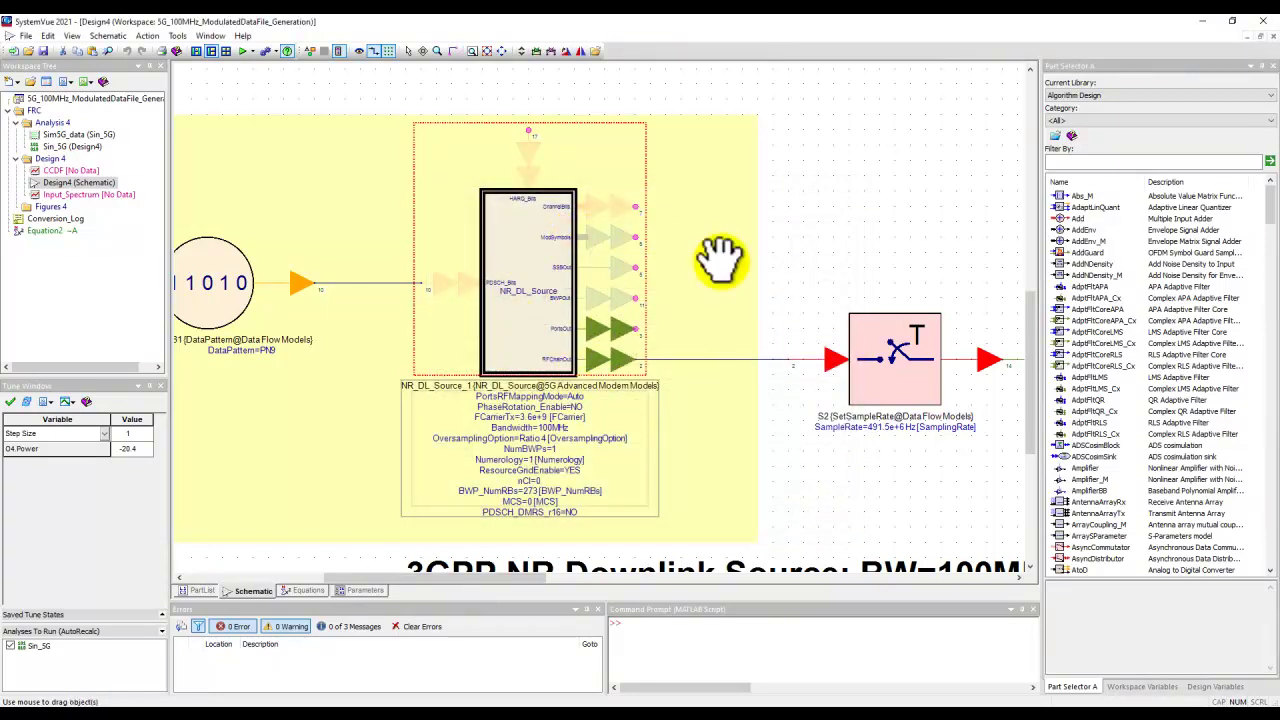
# - Pan and zoom the SystemVue schematic to the Env To Data block and I_Data/Q_Data sinks
pyautogui.scroll(-1, 740, 300)
pyautogui.moveTo(780, 350); pyautogui.dragTo(457, 286)
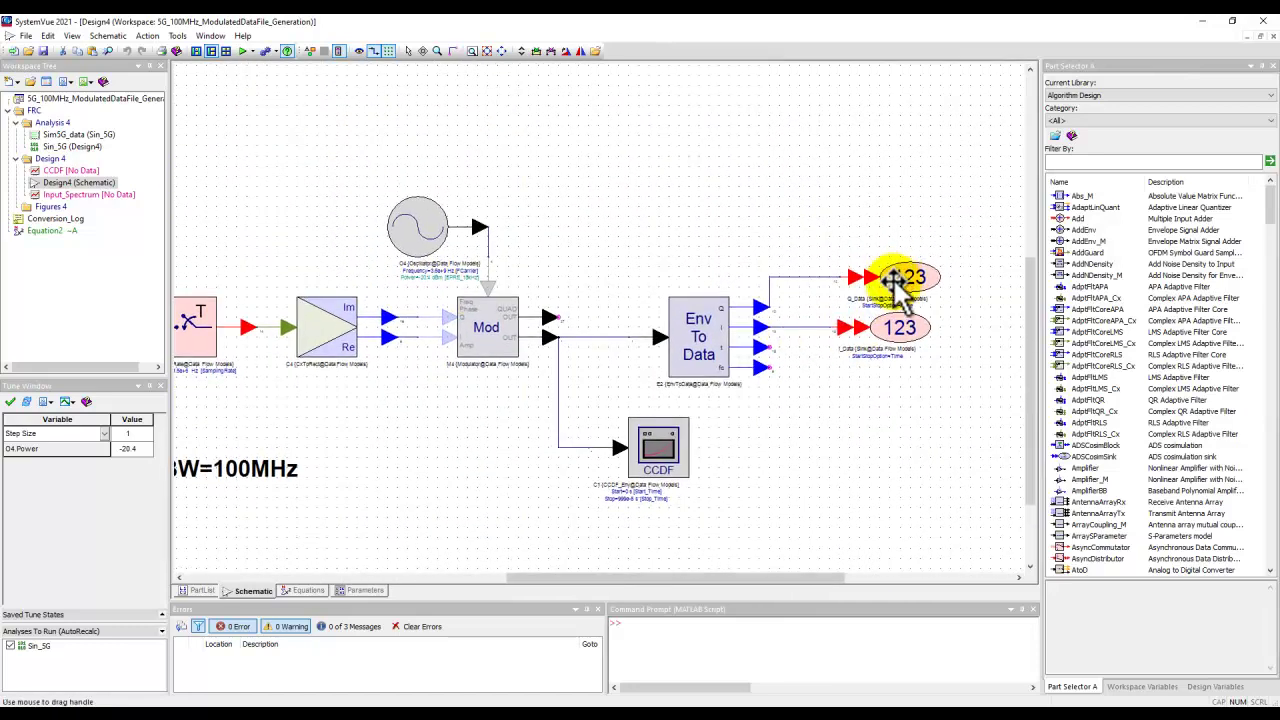
pyautogui.scroll(1, 888, 324)
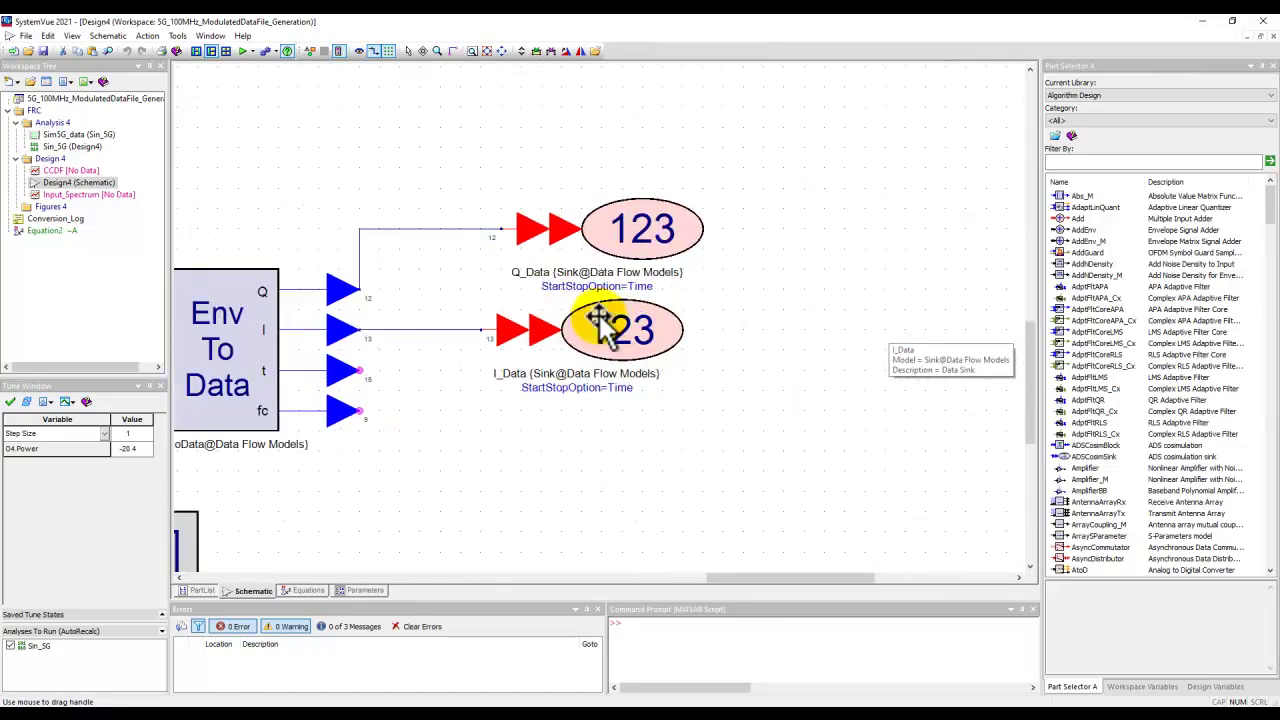
pyautogui.scroll(1, 586, 329)
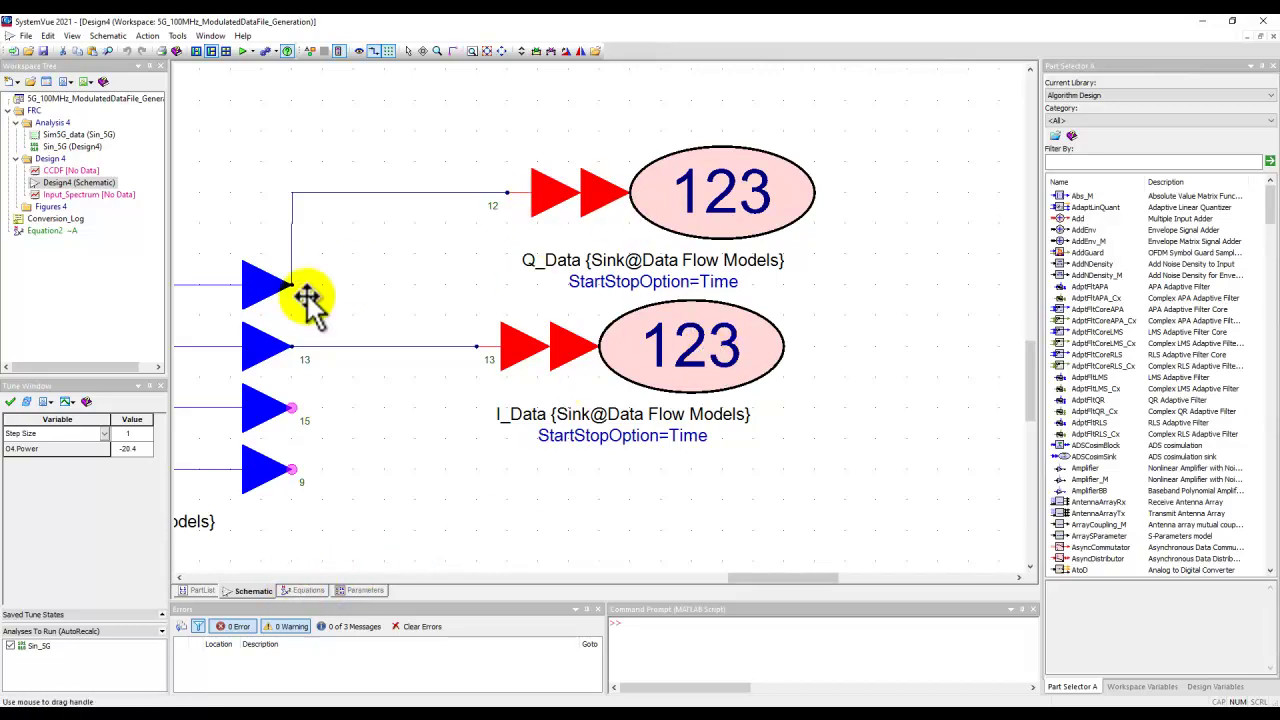
pyautogui.doubleClick(55, 236)
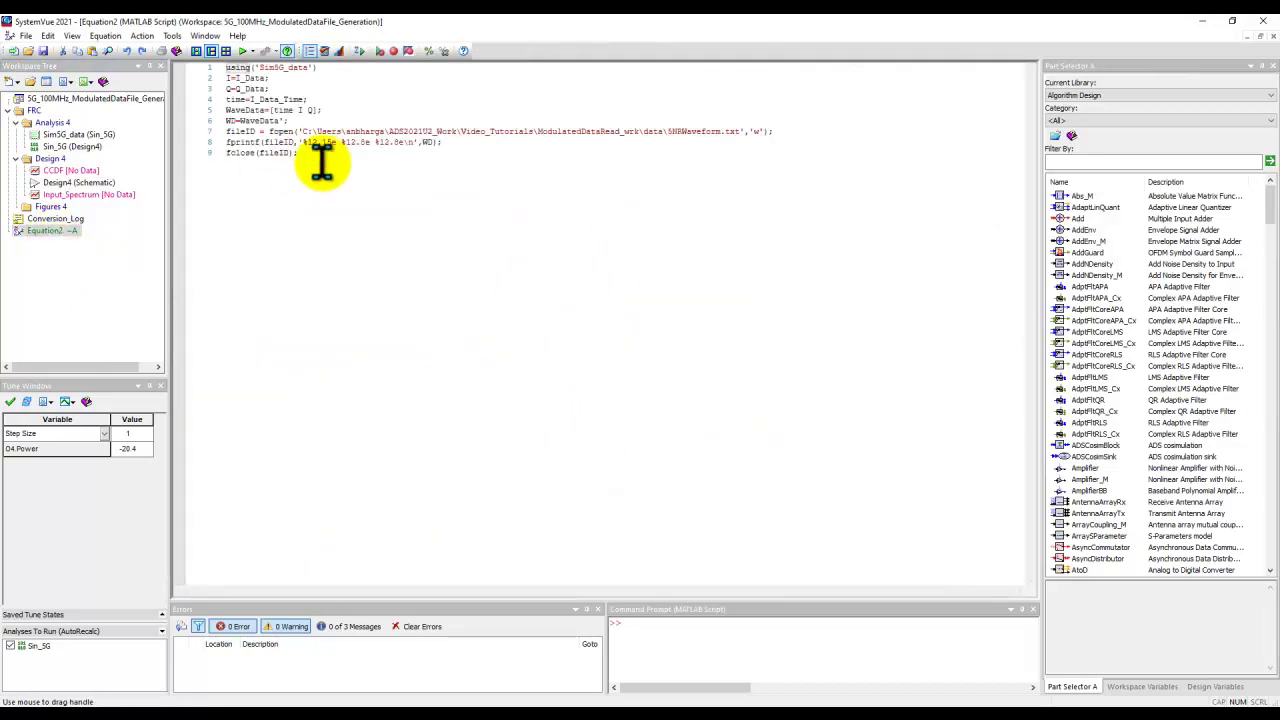
pyautogui.scroll(5, 383, 130)
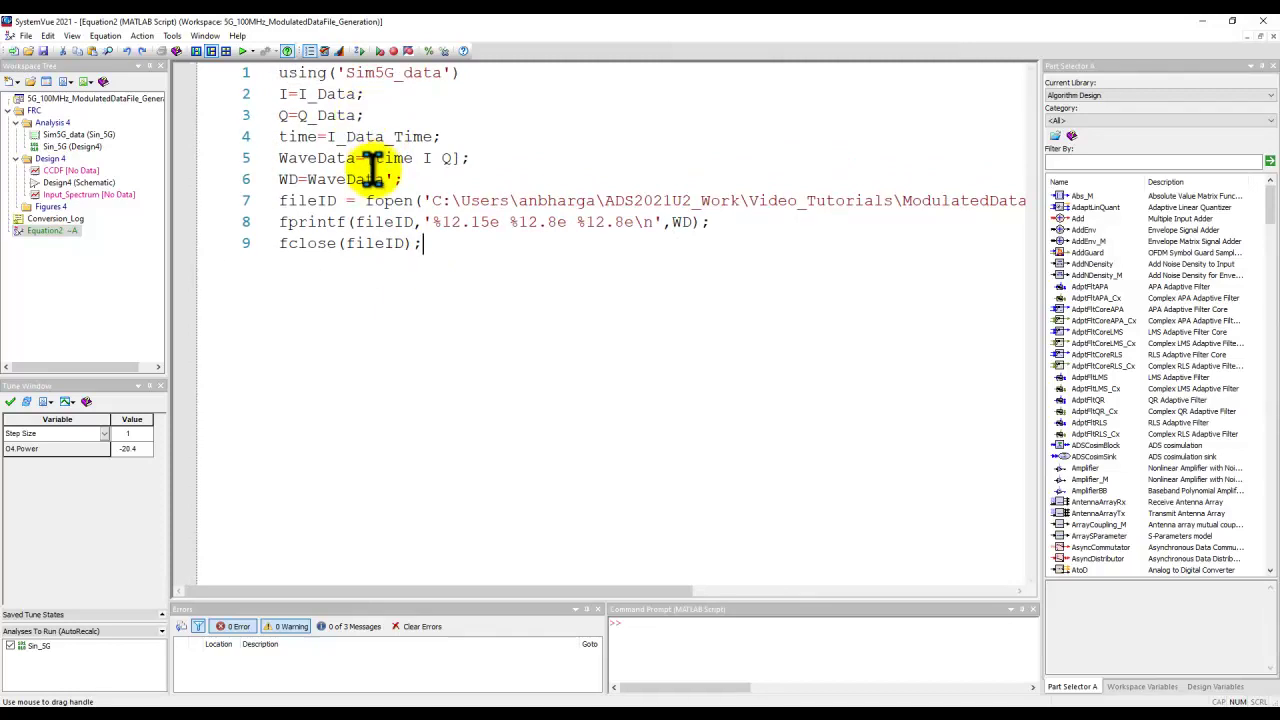
pyautogui.moveTo(346, 74); pyautogui.dragTo(443, 77)
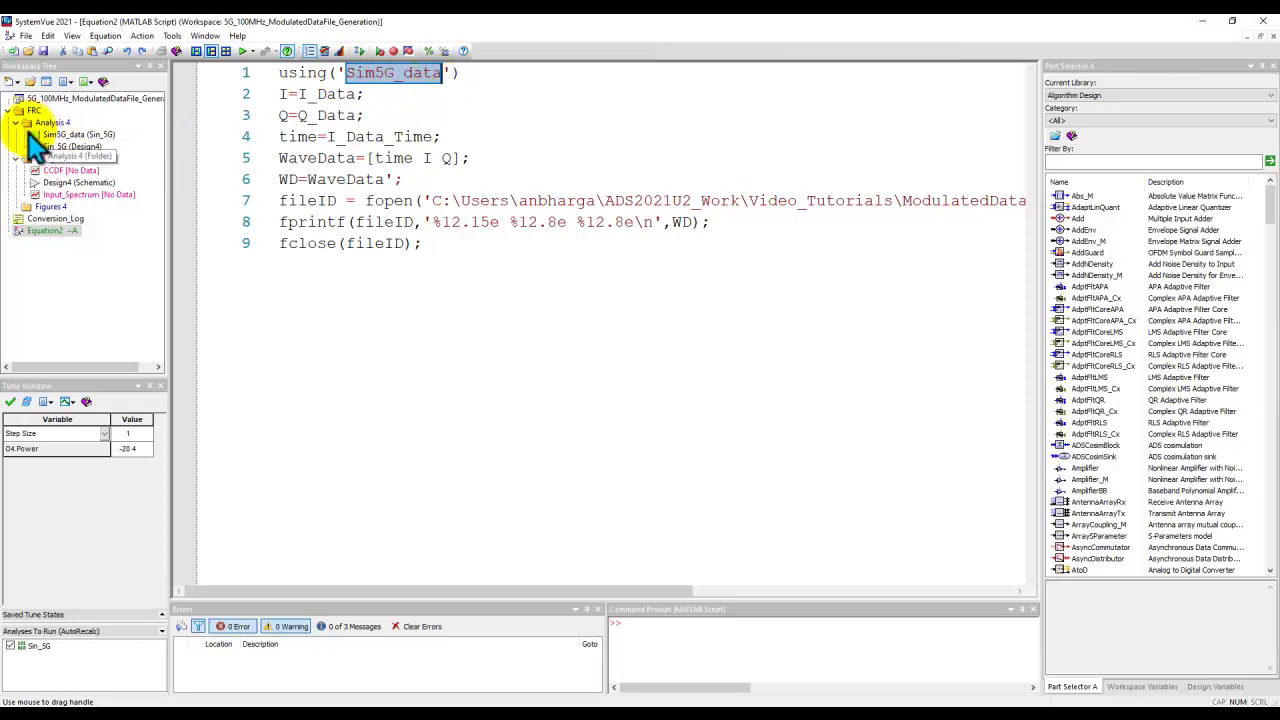
pyautogui.click(300, 88)
pyautogui.doubleClick(310, 95)
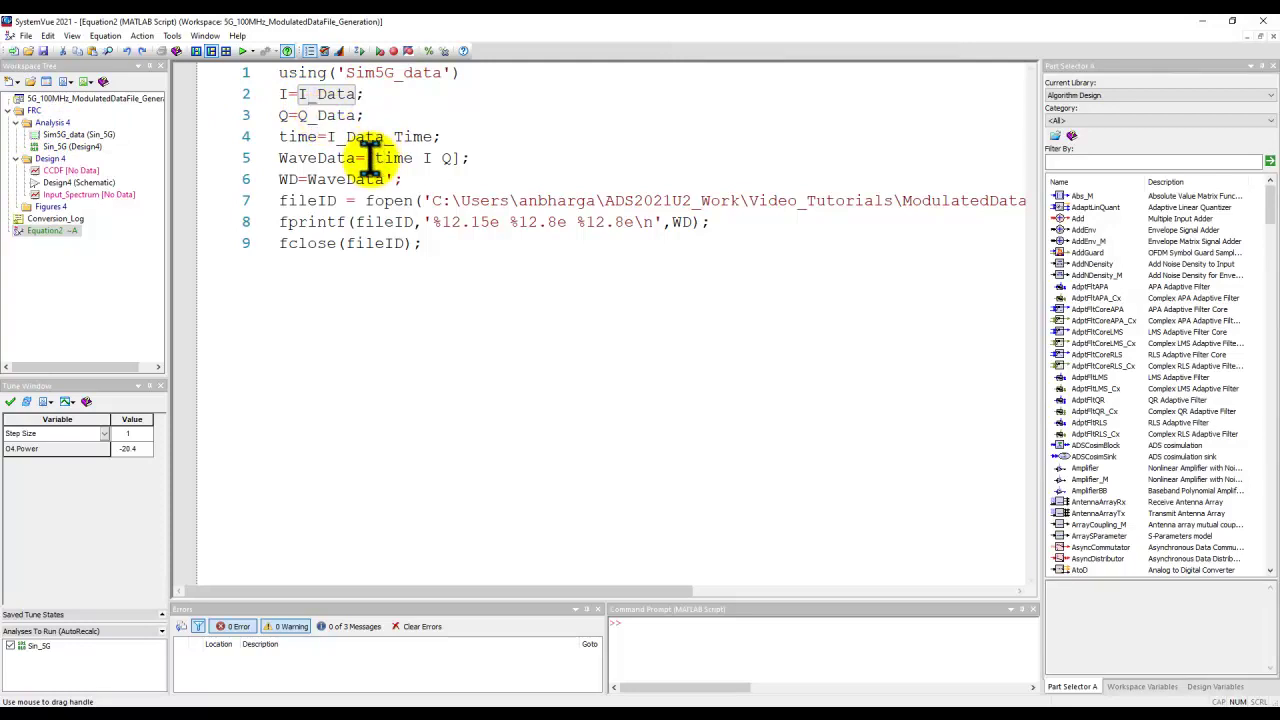
pyautogui.moveTo(368, 158); pyautogui.dragTo(452, 157)
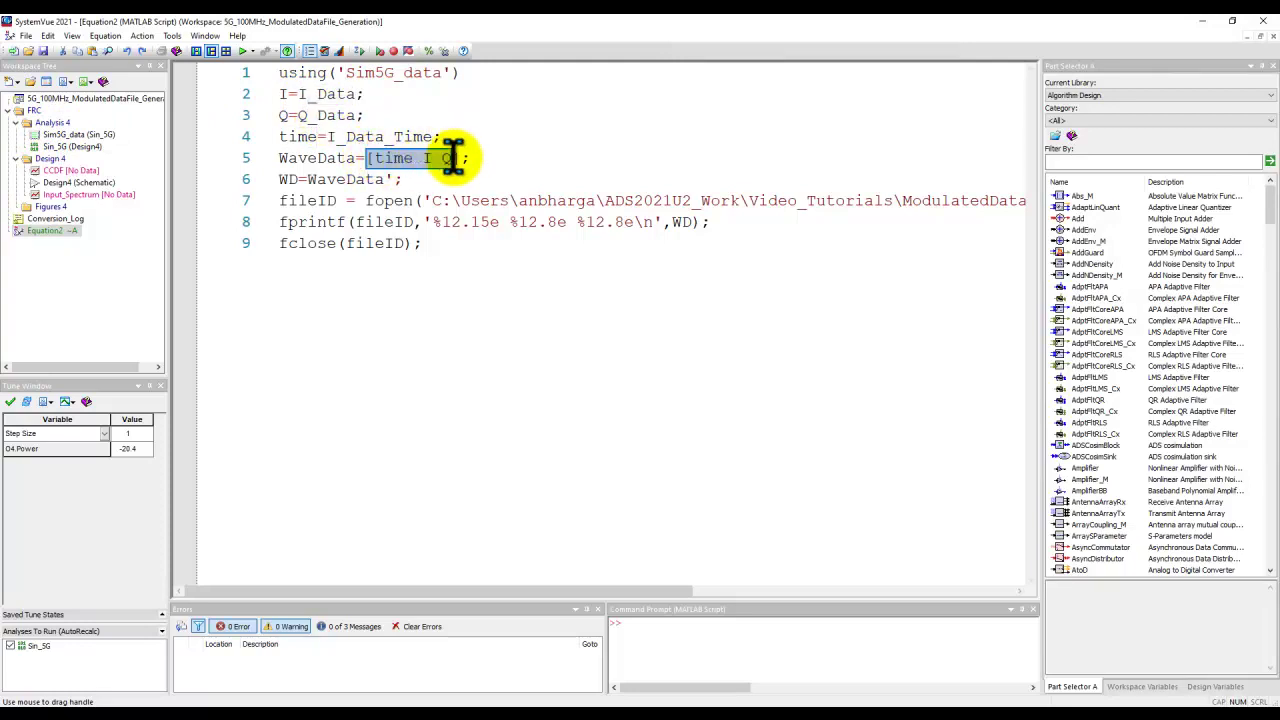
pyautogui.click(432, 200)
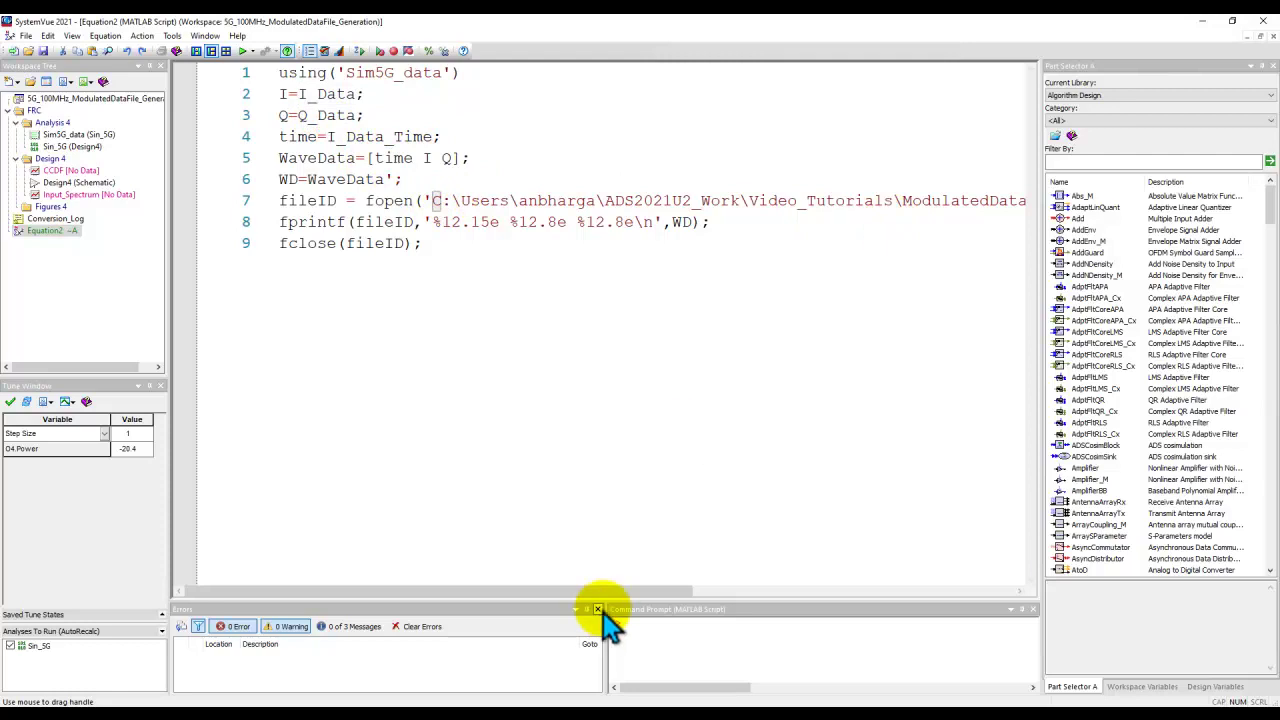
pyautogui.moveTo(611, 593); pyautogui.dragTo(935, 588)
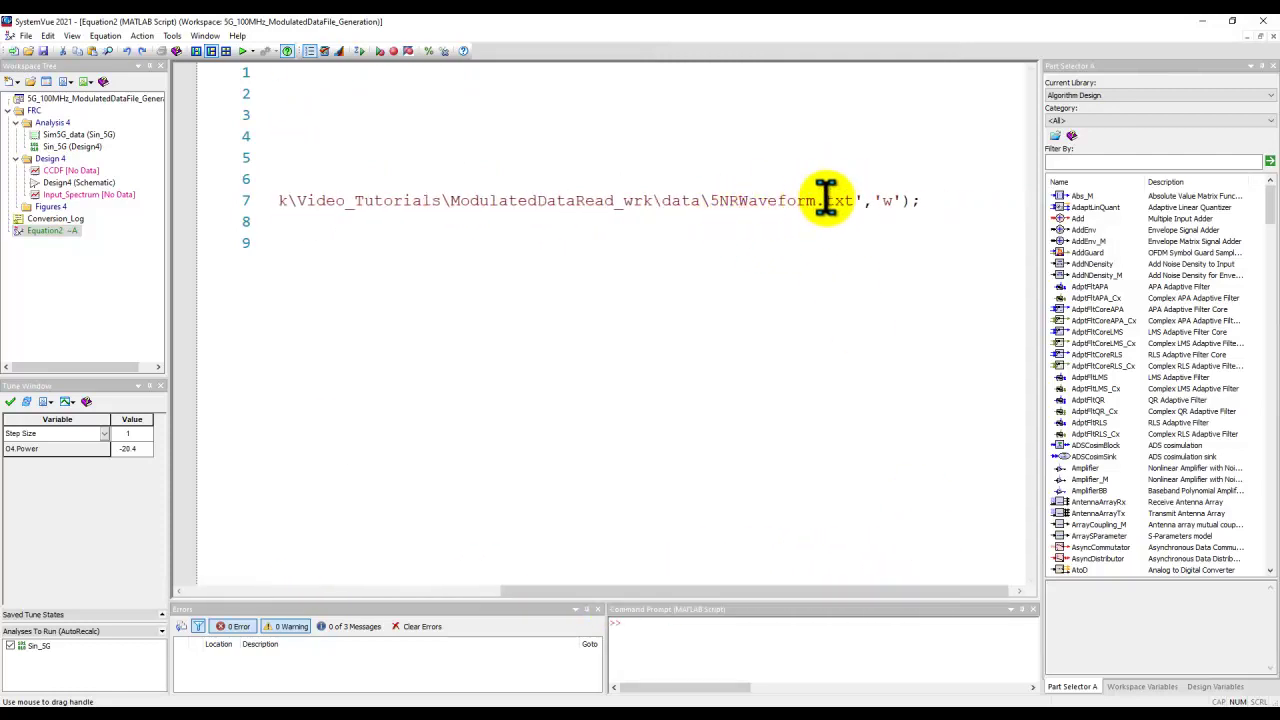
pyautogui.click(342, 594)
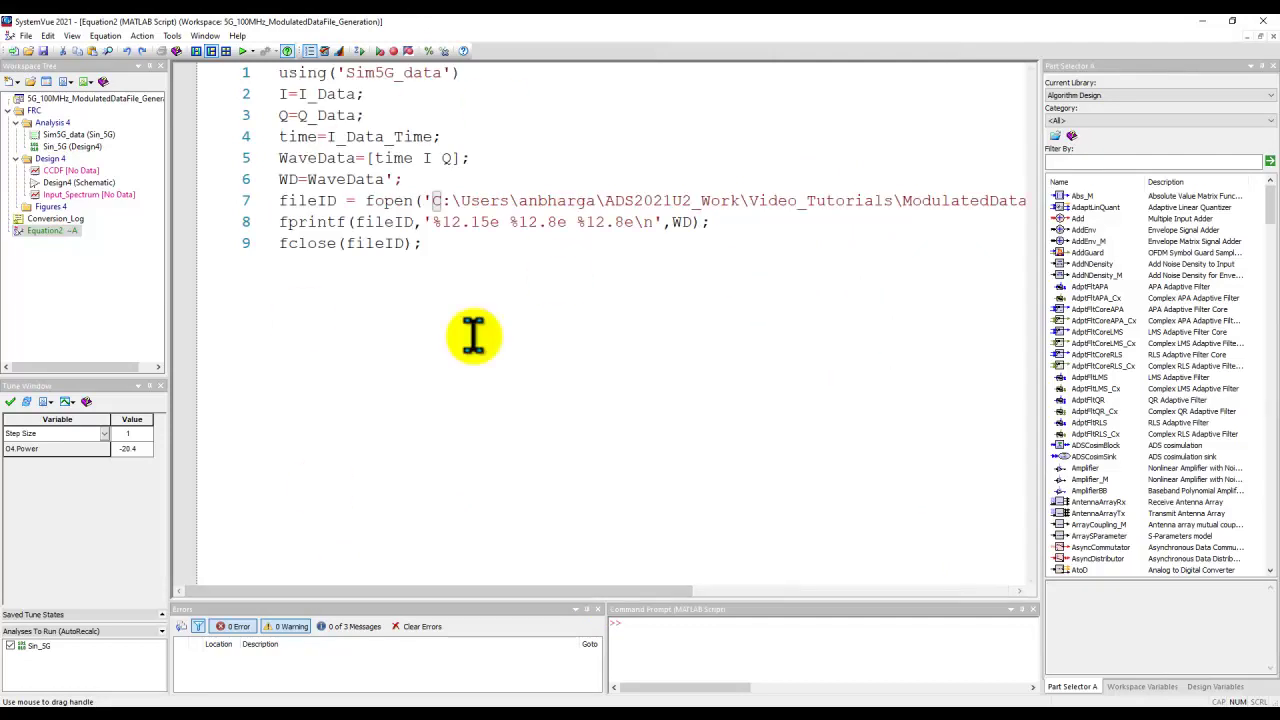
# - Show the full Design4 schematic fitted to view, then switch to the ADS amplifier schematic
pyautogui.doubleClick(72, 184)
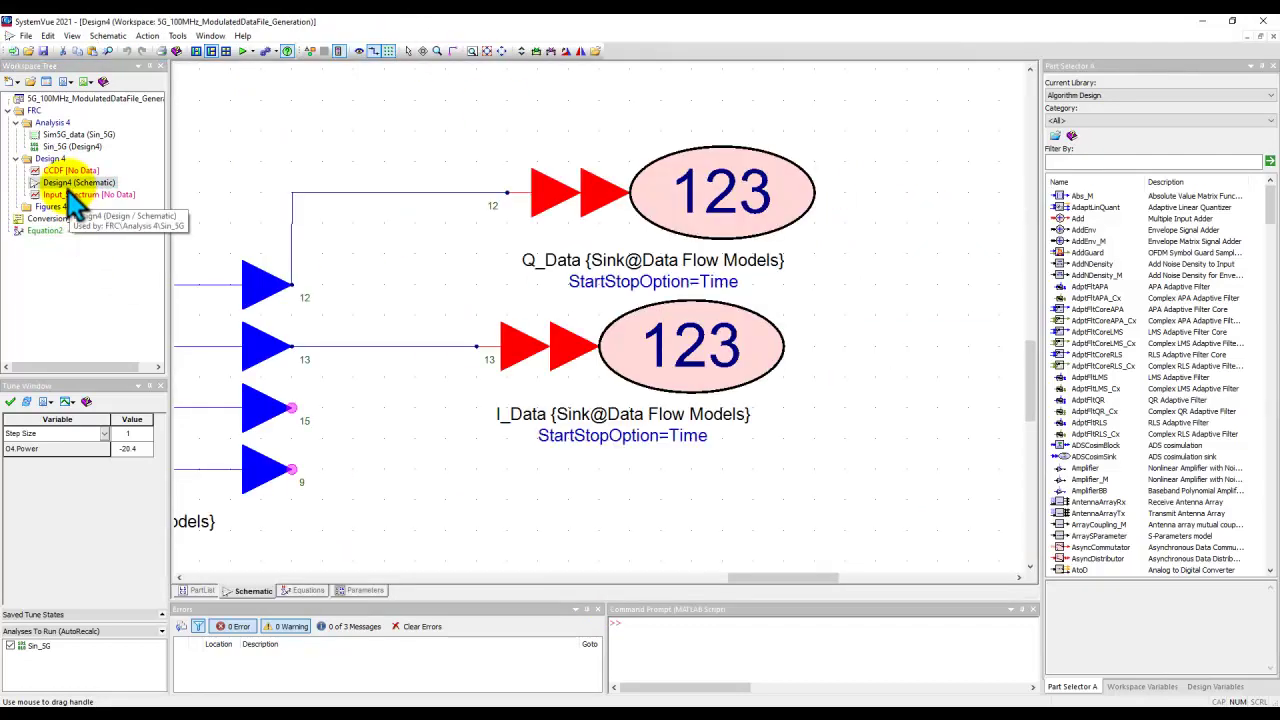
pyautogui.click(501, 51)
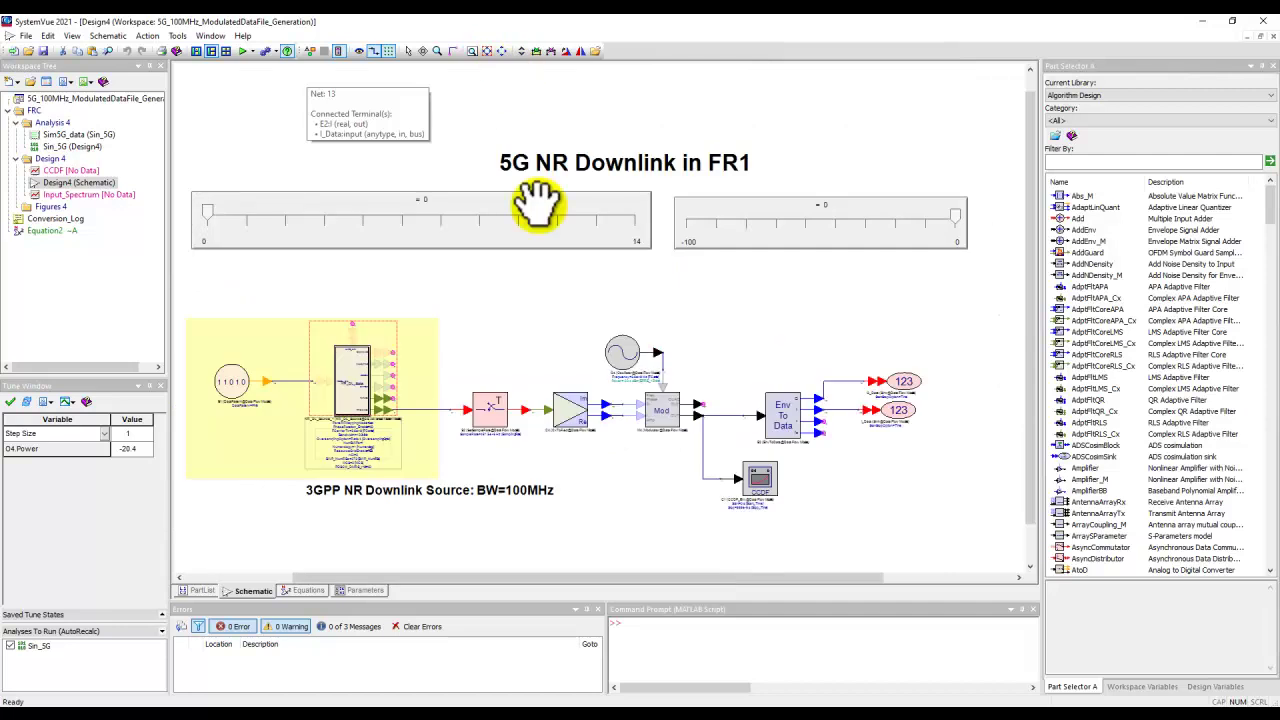
pyautogui.click(490, 533)
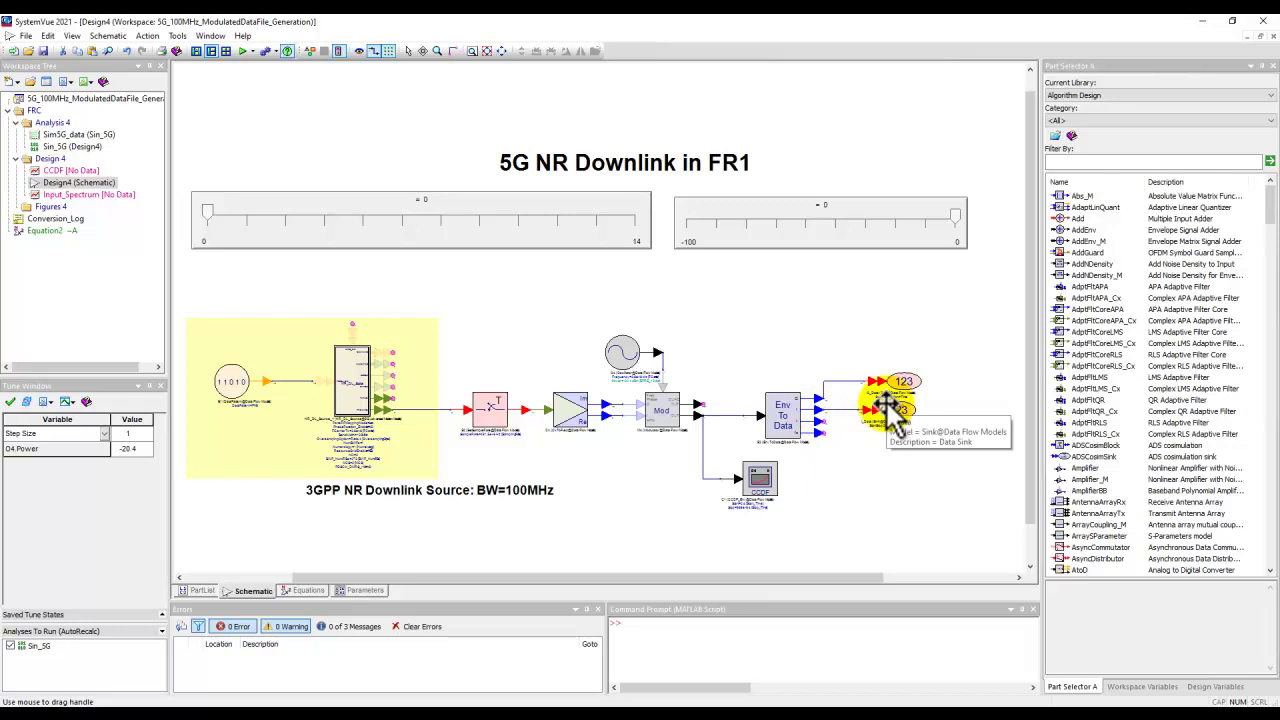
pyautogui.click(866, 705)
pyautogui.click(890, 675)
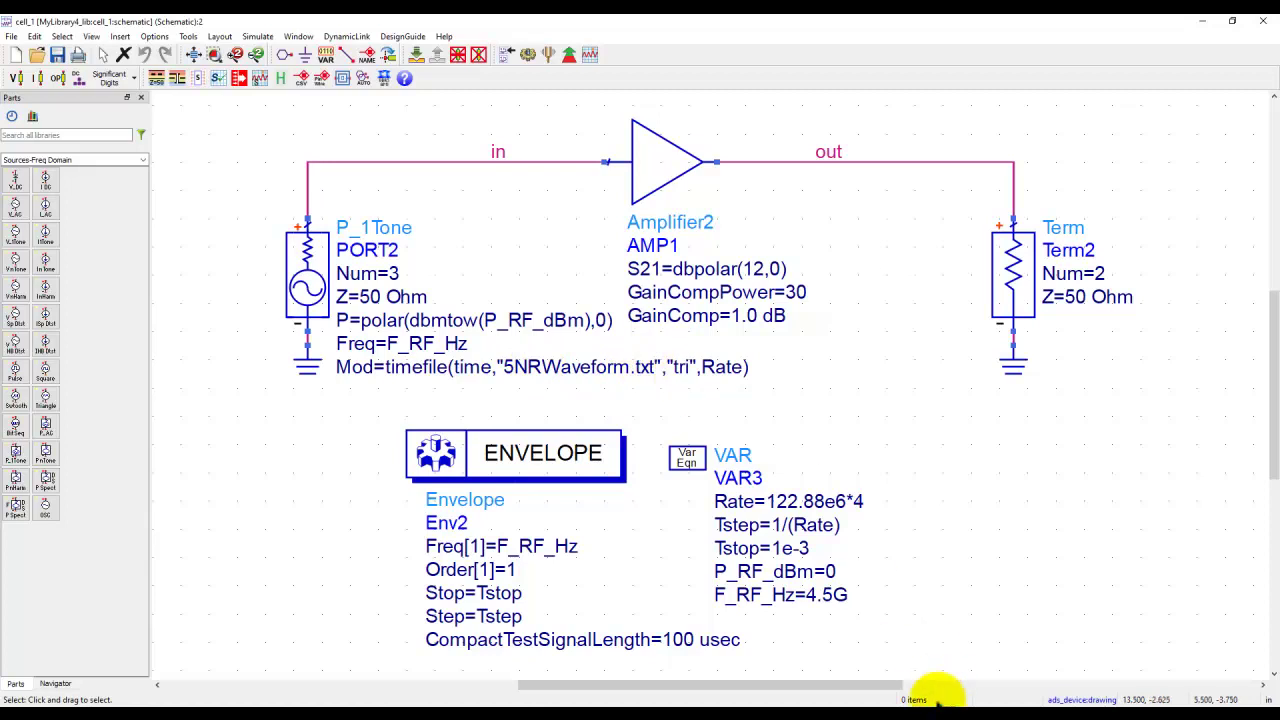
# - Bring up the ADS Help modfile() page listing the timefile format codes, including tri
pyautogui.click(980, 705)
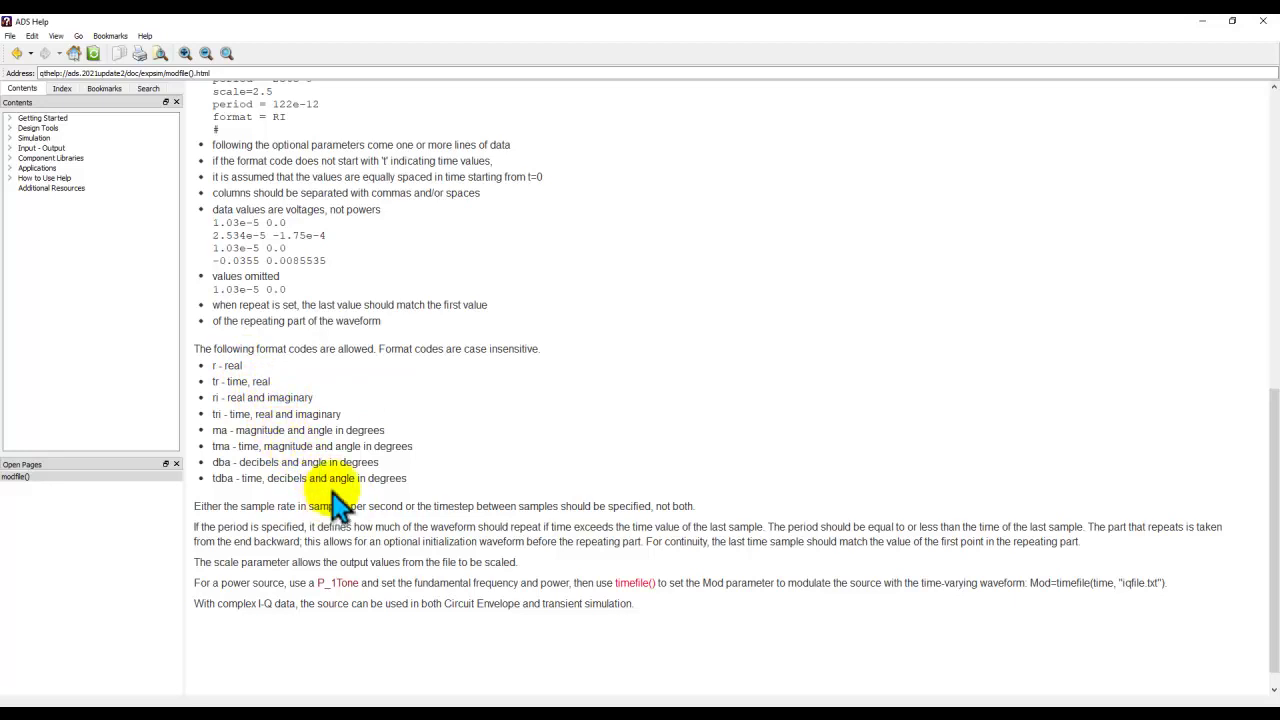
pyautogui.click(928, 703)
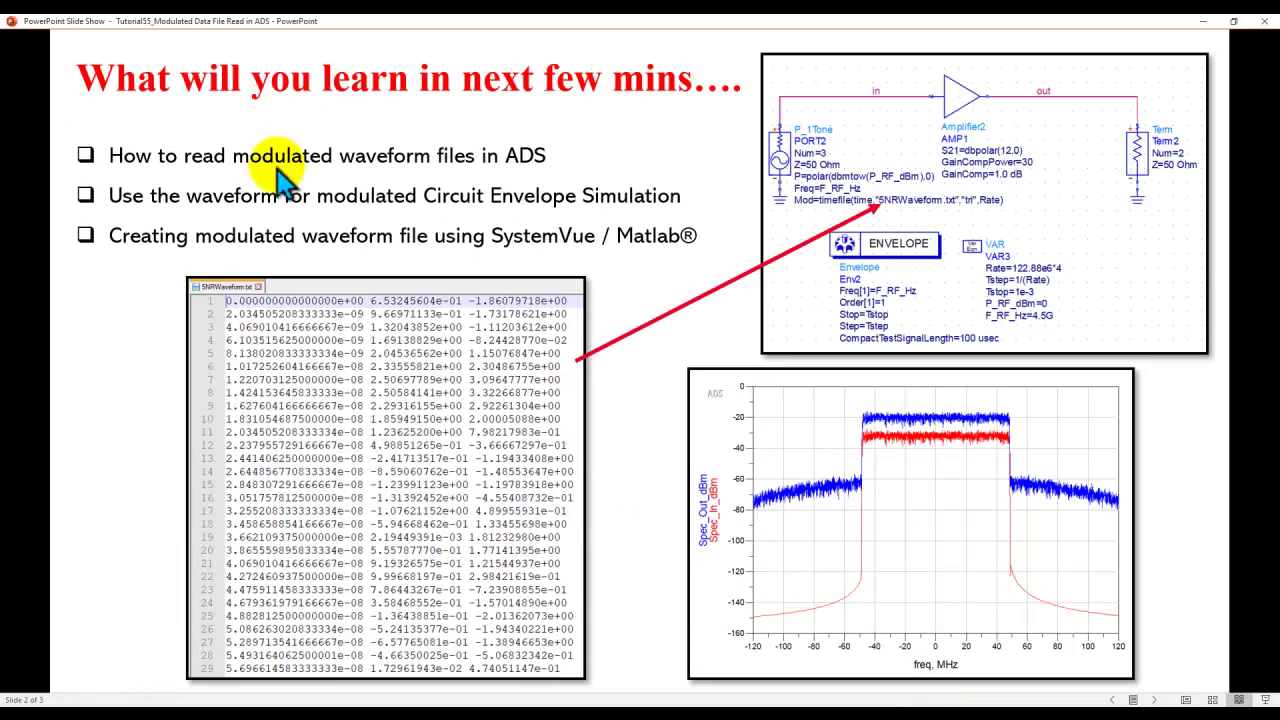